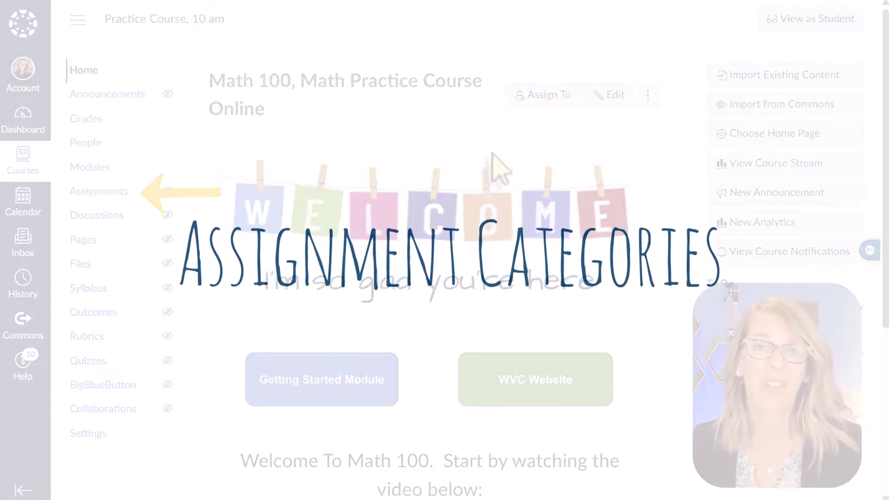
# Go to the Math 100 course's Assignments page from the course navigation.
pyautogui.click(125, 197)
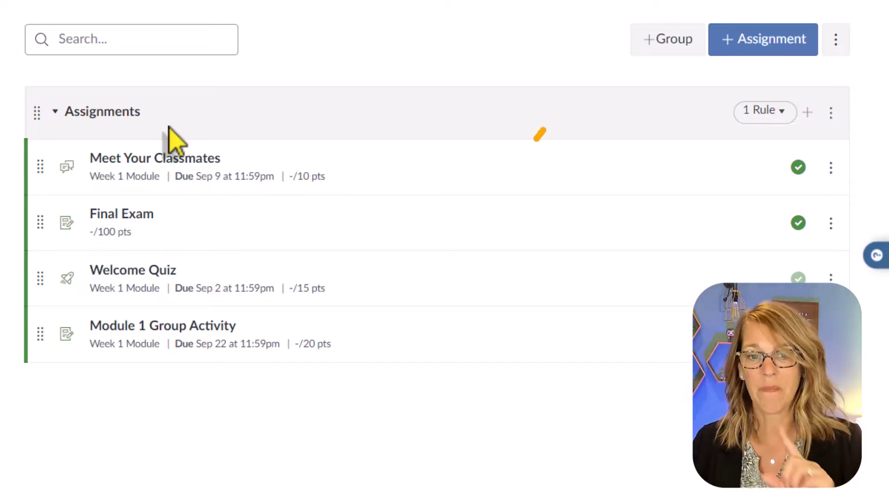
# Create a new assignment group named Participation.
pyautogui.click(664, 46)
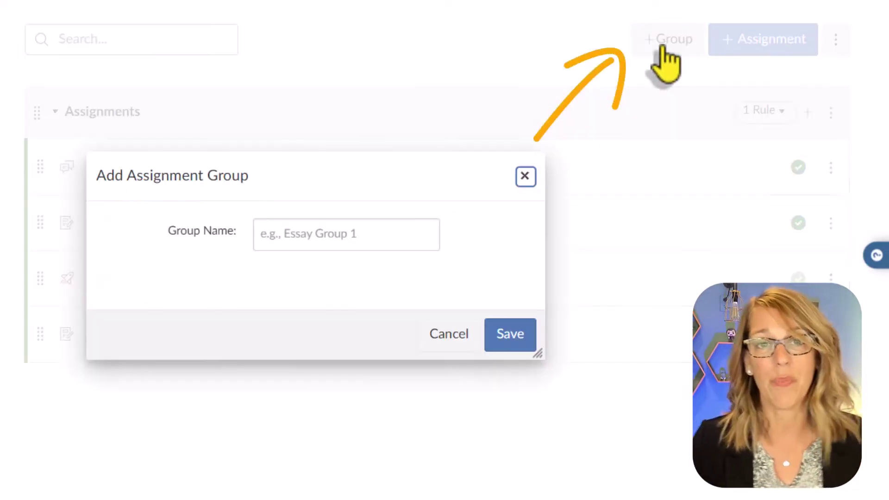
pyautogui.click(292, 238)
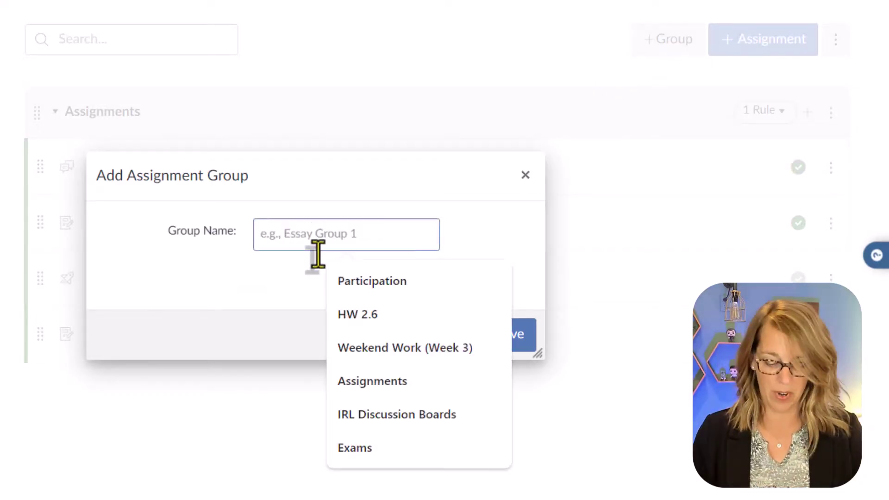
pyautogui.write('Participation')
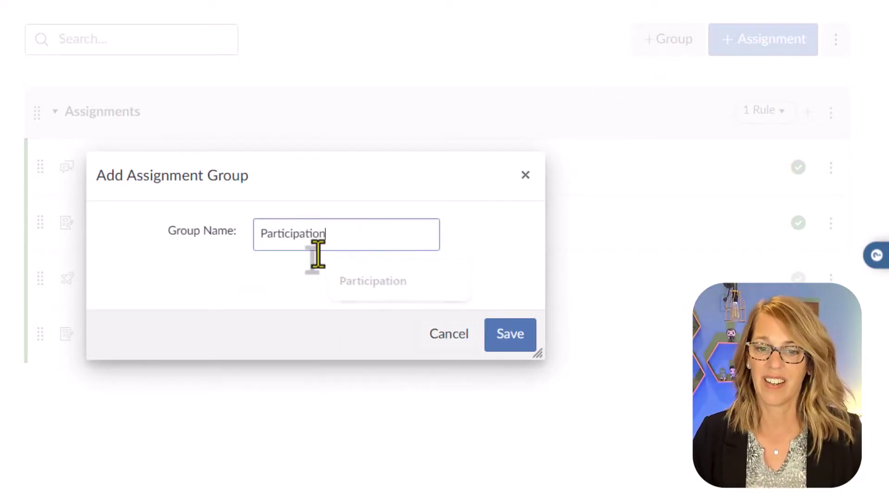
pyautogui.click(507, 342)
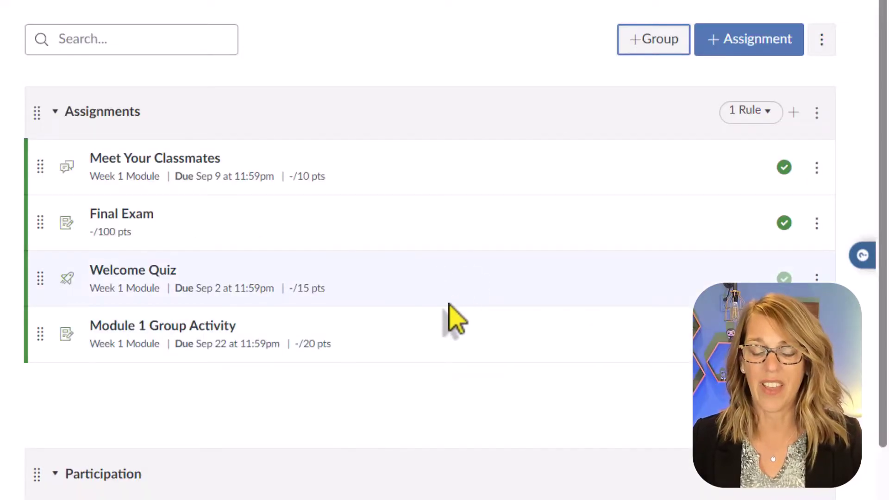
# Create a second assignment group named Quizzes & Projects.
pyautogui.click(649, 42)
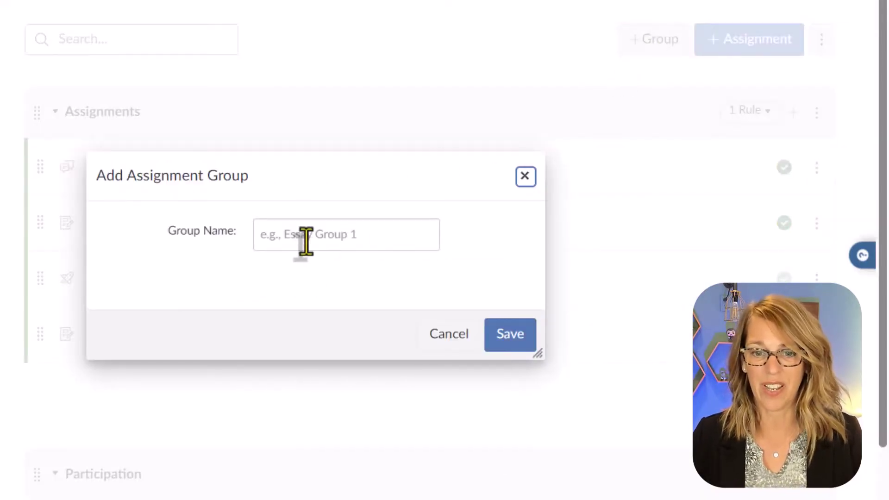
pyautogui.click(301, 227)
pyautogui.write('Quizzes')
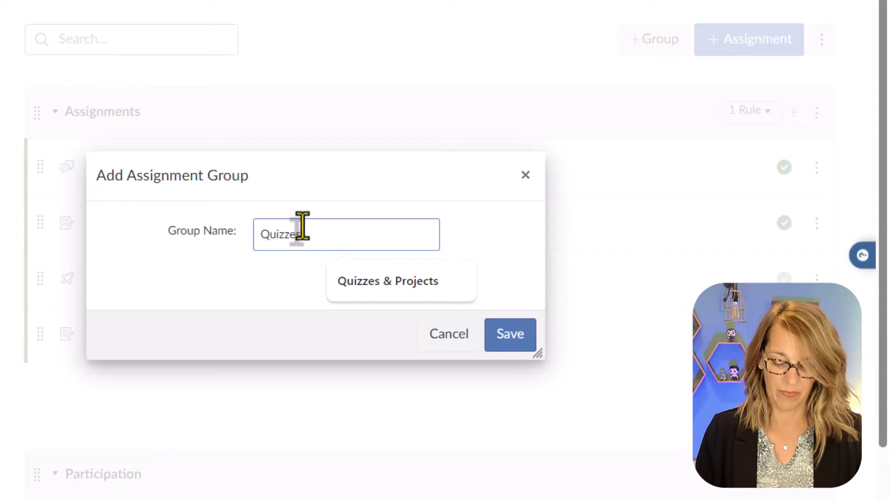
pyautogui.press('Down')
pyautogui.press('Return')
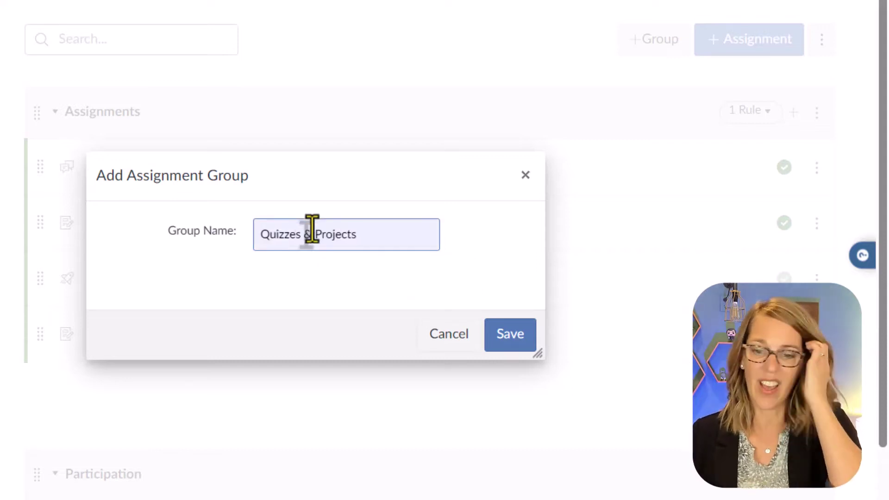
pyautogui.click(486, 334)
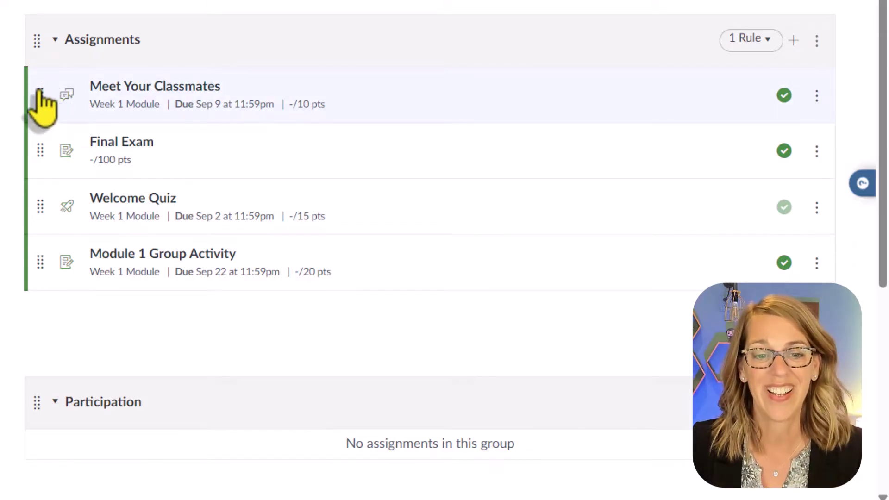
# Place Meet Your Classmates in Participation and Welcome Quiz in Quizzes & Projects.
pyautogui.moveTo(40, 92); pyautogui.dragTo(39, 413)
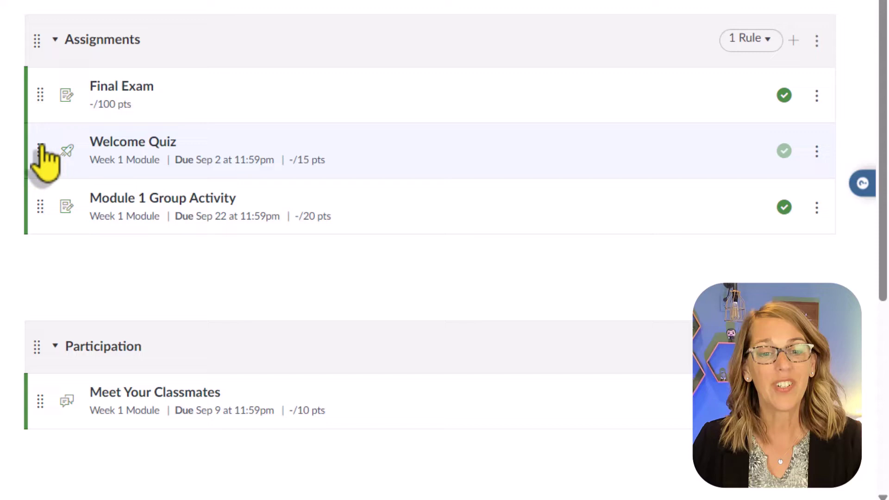
pyautogui.click(817, 152)
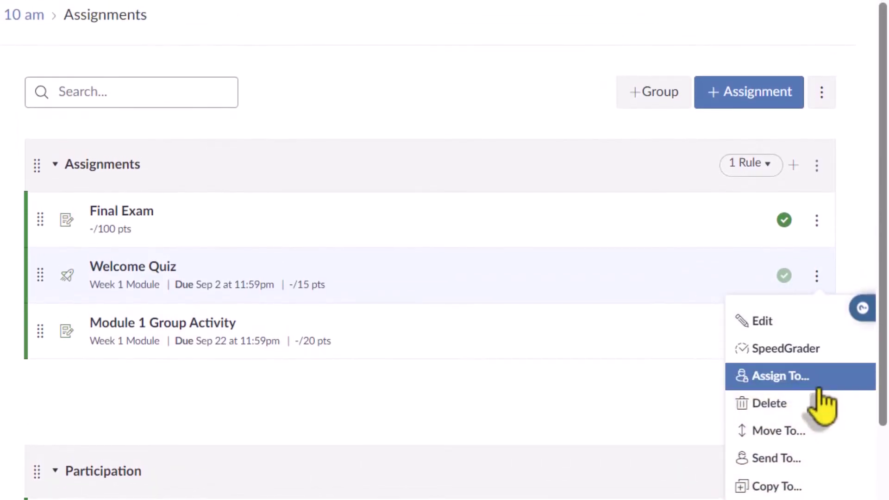
pyautogui.click(826, 437)
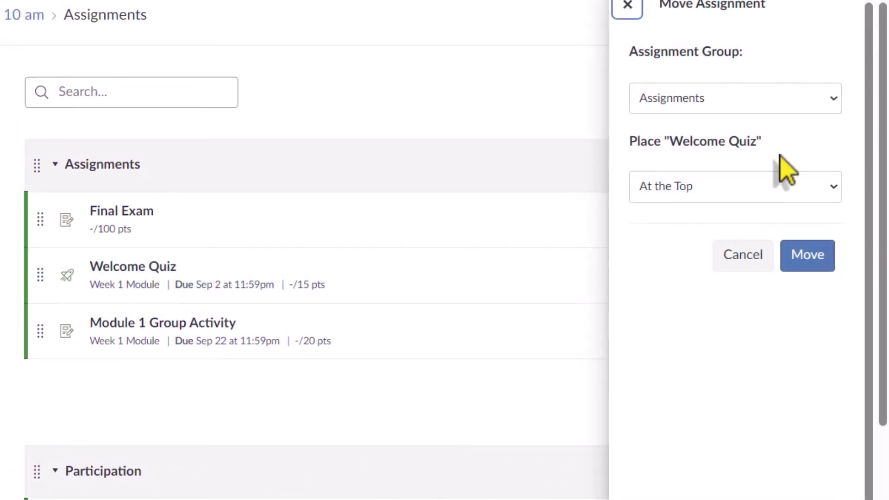
pyautogui.click(831, 92)
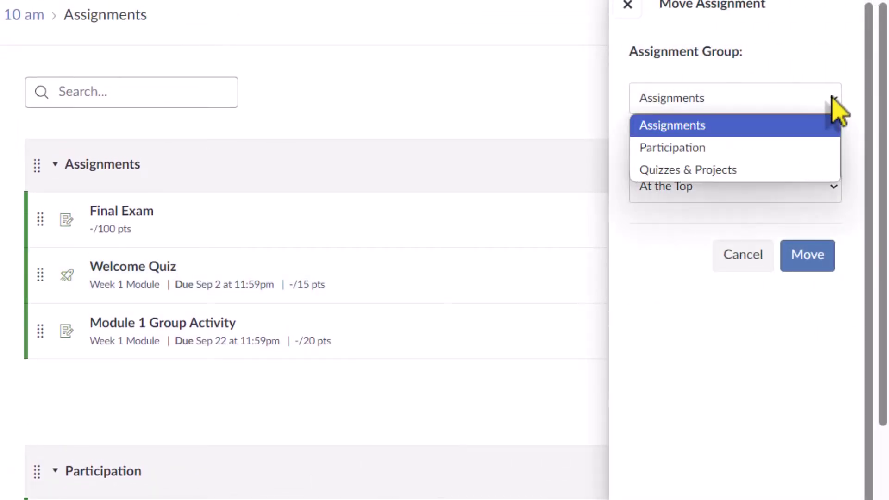
pyautogui.click(701, 171)
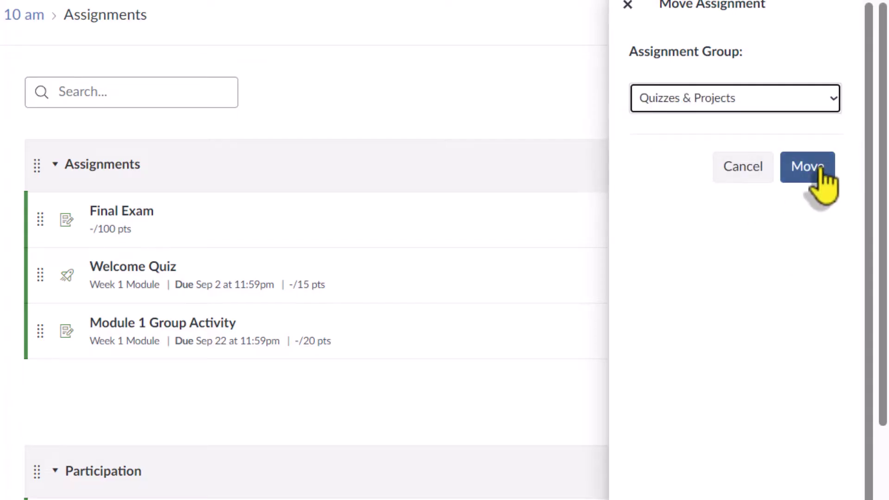
pyautogui.click(819, 170)
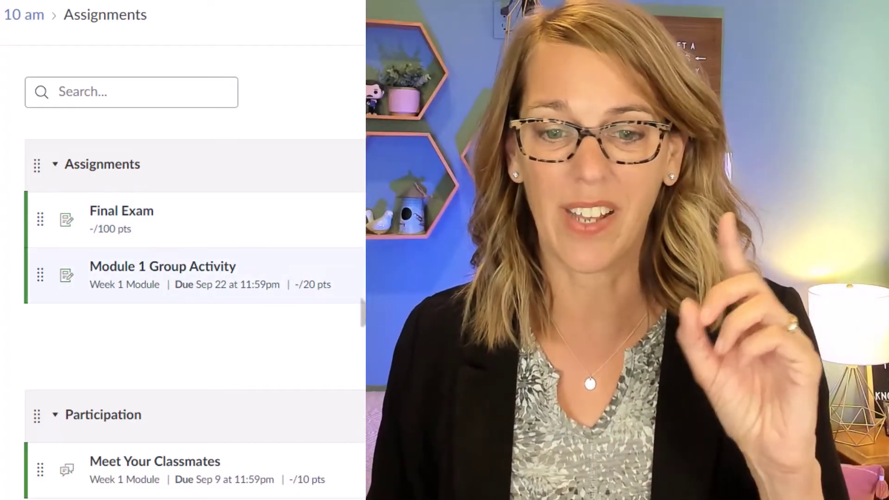
pyautogui.scroll(-4, 361, 319)
pyautogui.scroll(-2, 185, 407)
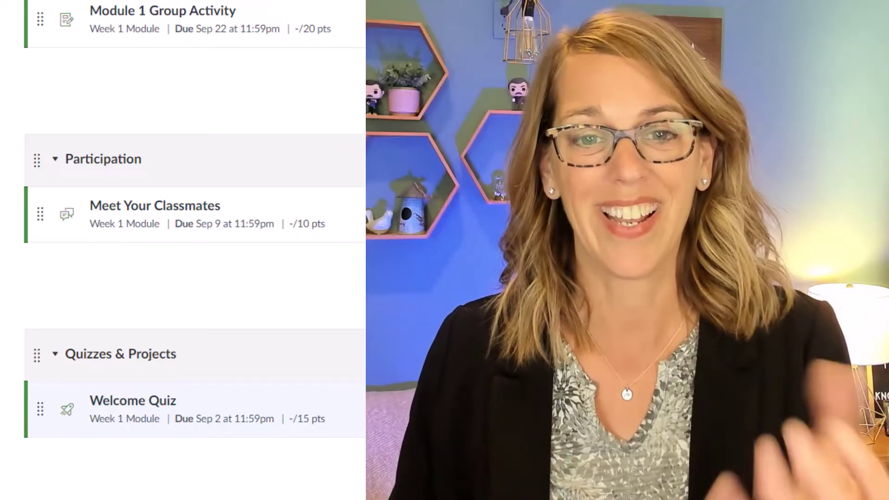
pyautogui.scroll(5, 194, 250)
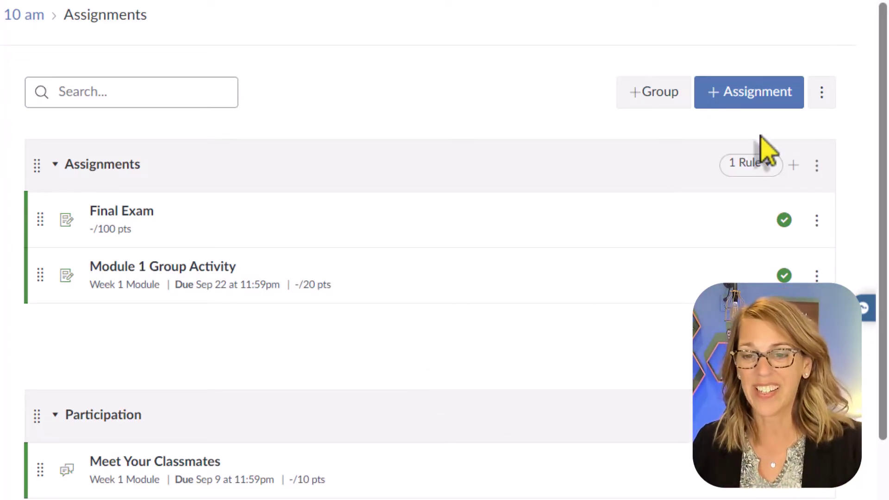
# Turn on group weighting with Assignments 30%, Participation 10%, Quizzes & Projects 60%.
pyautogui.click(821, 98)
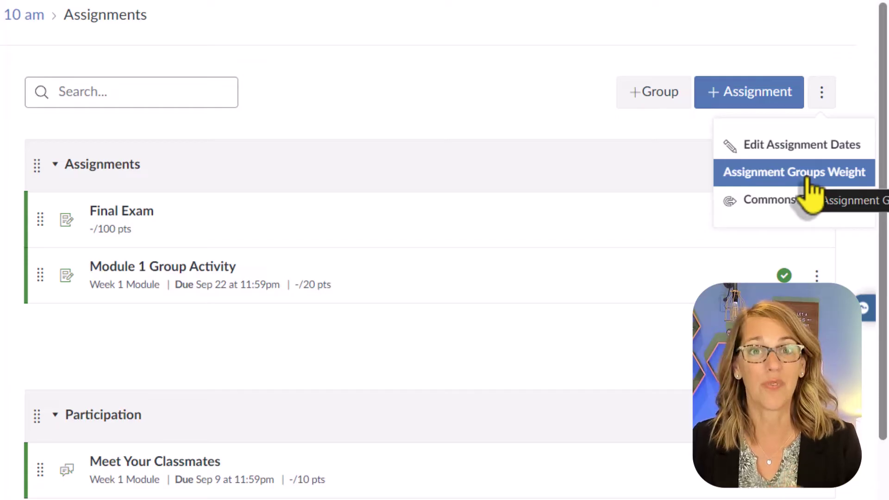
pyautogui.click(810, 185)
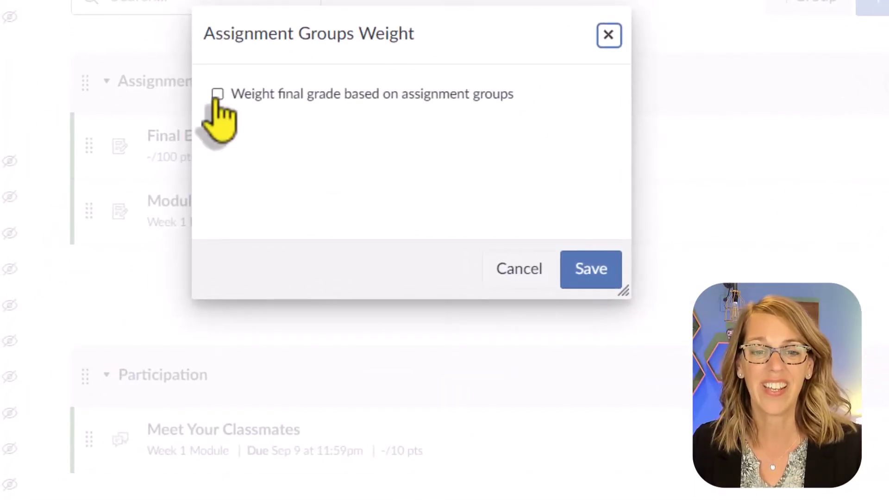
pyautogui.click(218, 95)
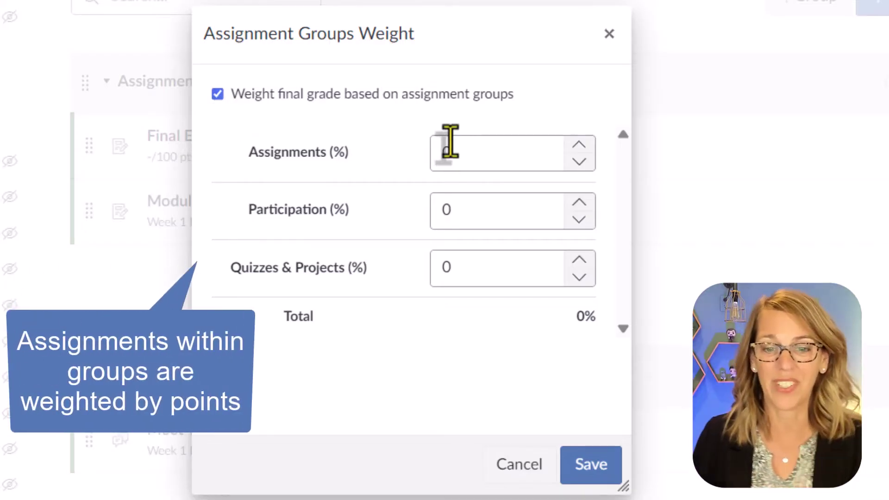
pyautogui.click(455, 157)
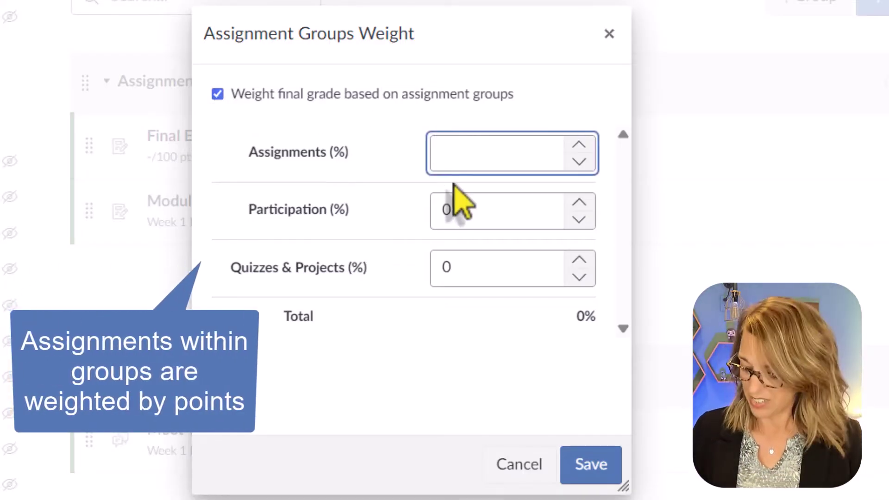
pyautogui.write('30')
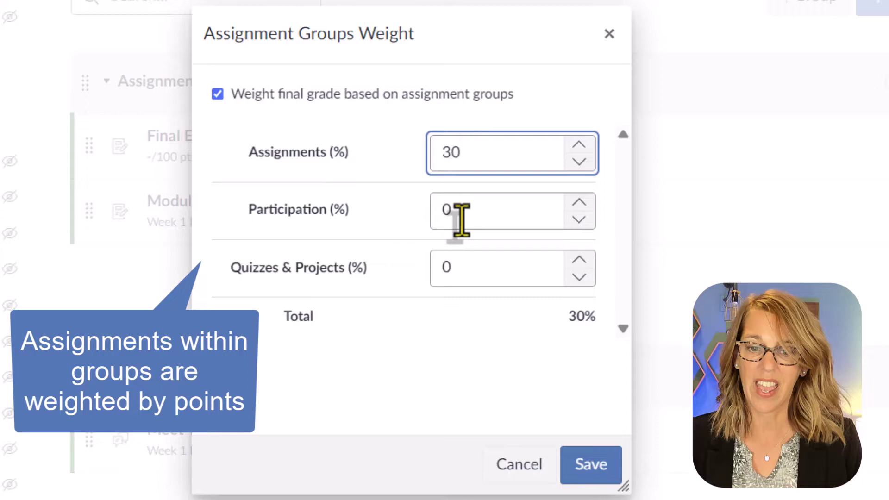
pyautogui.press('Tab')
pyautogui.write('10')
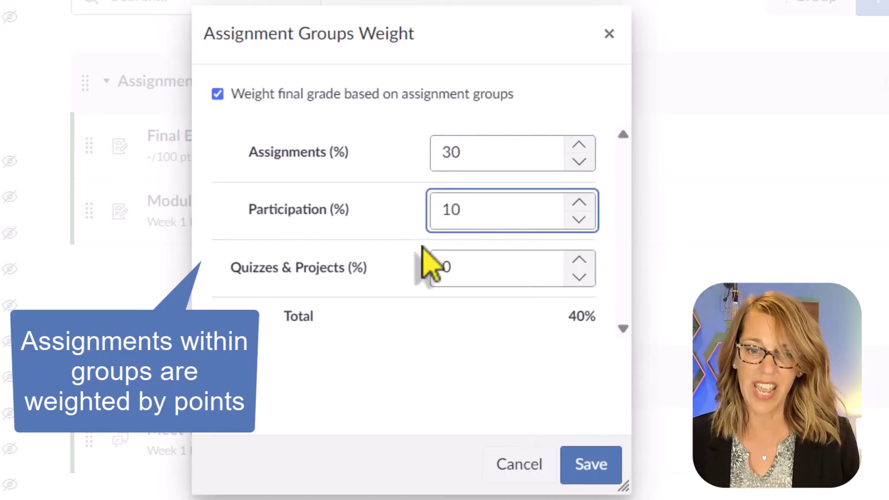
pyautogui.press('Tab')
pyautogui.write('60')
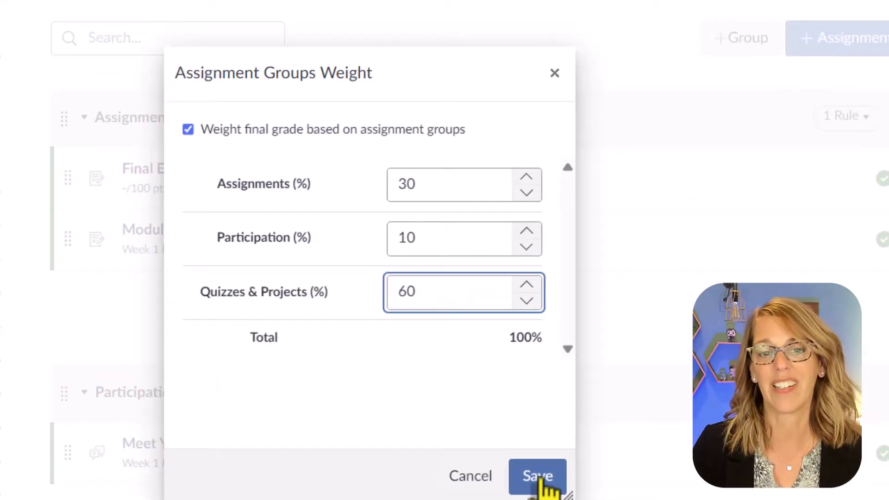
pyautogui.click(576, 464)
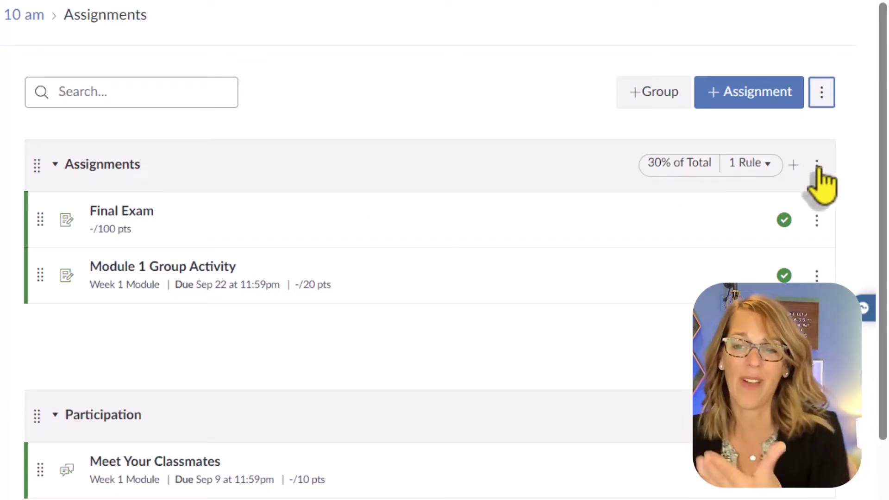
# Rename the Assignments group to Homework.
pyautogui.click(817, 167)
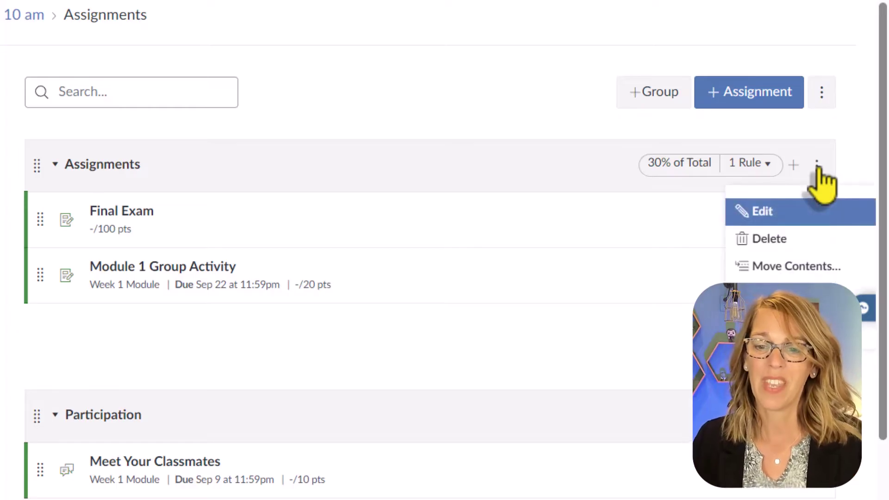
pyautogui.click(763, 212)
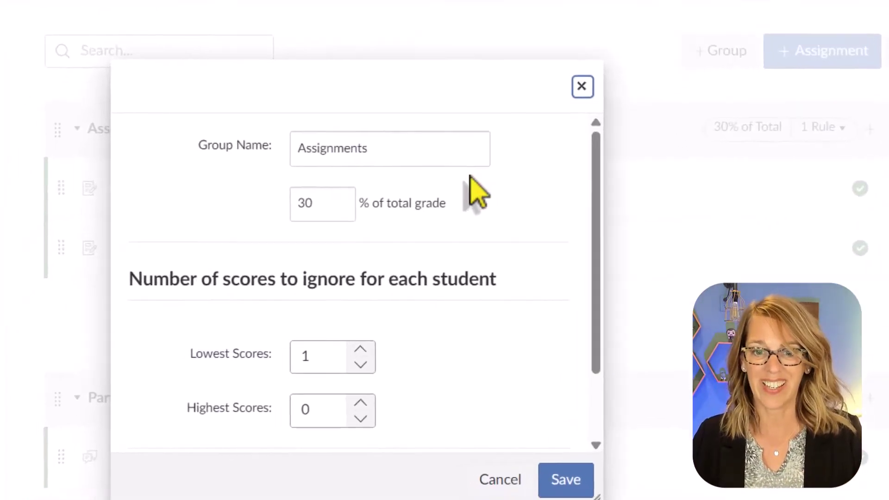
pyautogui.moveTo(332, 191); pyautogui.dragTo(233, 202)
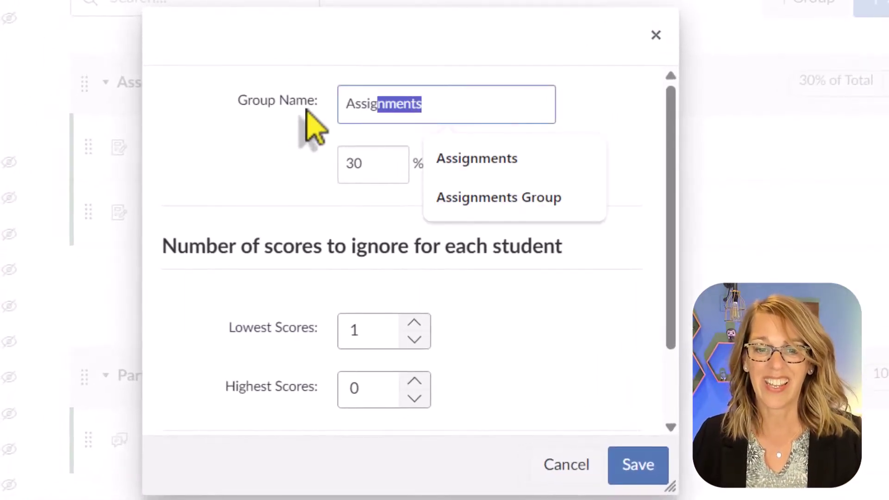
pyautogui.moveTo(306, 112); pyautogui.dragTo(301, 113)
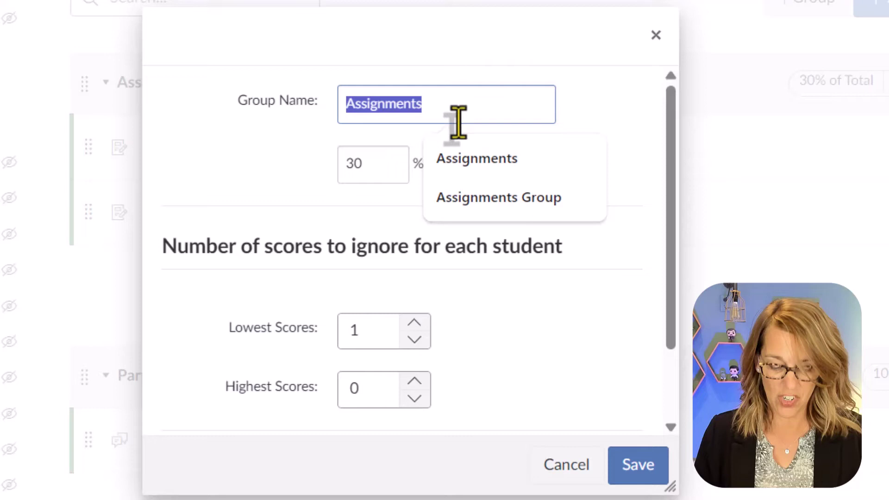
pyautogui.write('Homework')
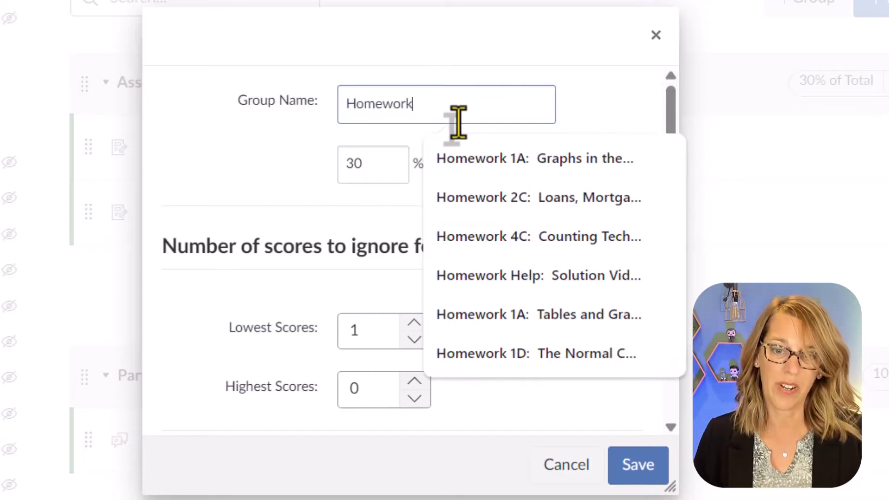
pyautogui.click(284, 180)
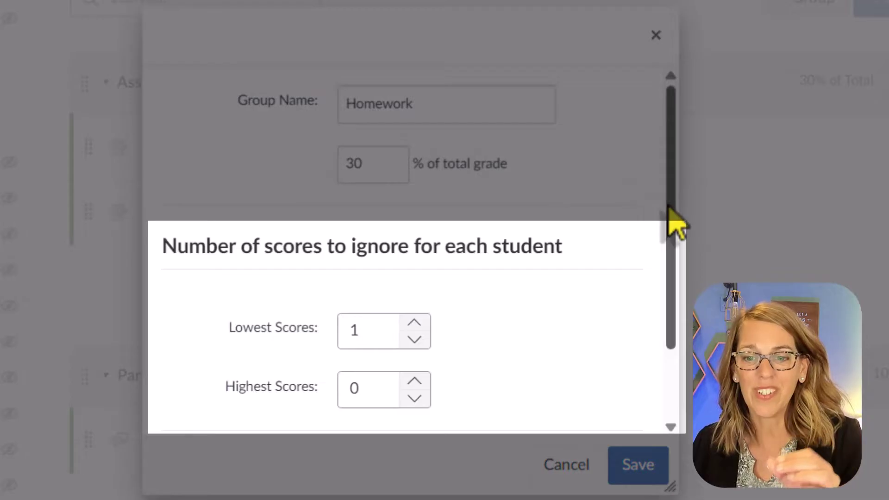
# Drop the single lowest score with Final Exam removed from Never Drop, and save.
pyautogui.moveTo(671, 222); pyautogui.dragTo(668, 278)
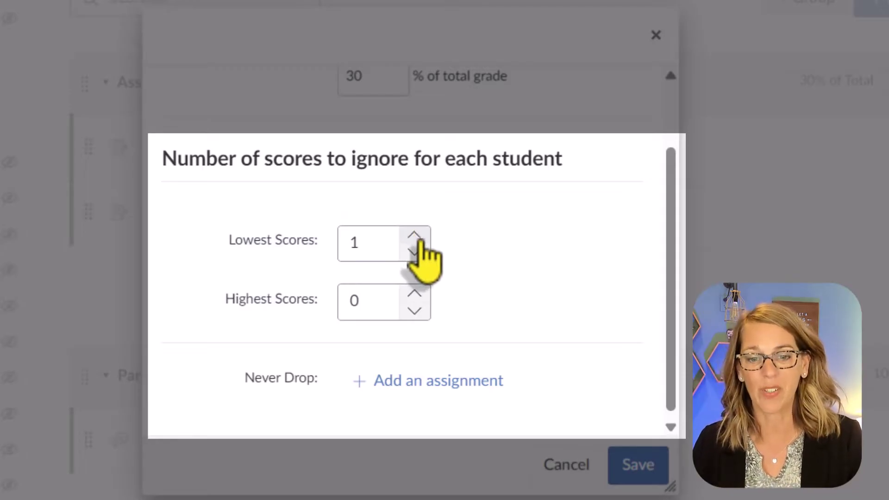
pyautogui.click(430, 389)
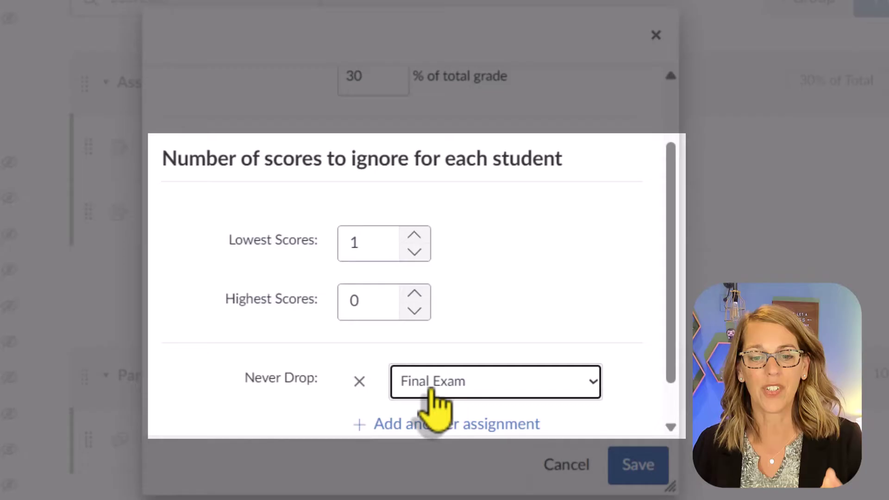
pyautogui.click(359, 381)
pyautogui.click(647, 477)
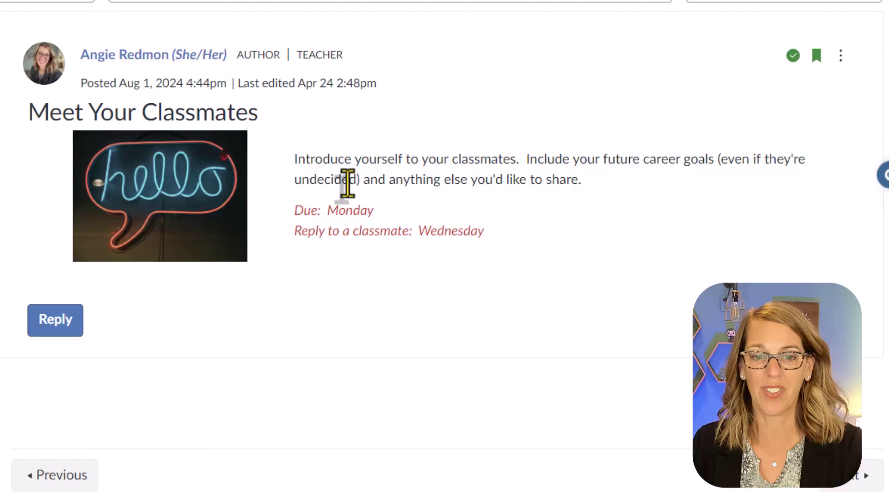
# Edit the Meet Your Classmates discussion so it belongs to the Participation assignment group.
pyautogui.click(841, 60)
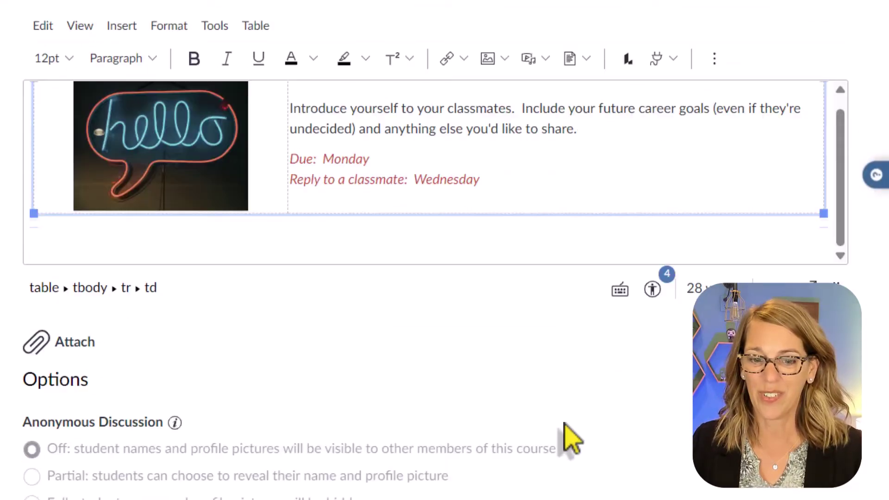
pyautogui.scroll(-12, 570, 440)
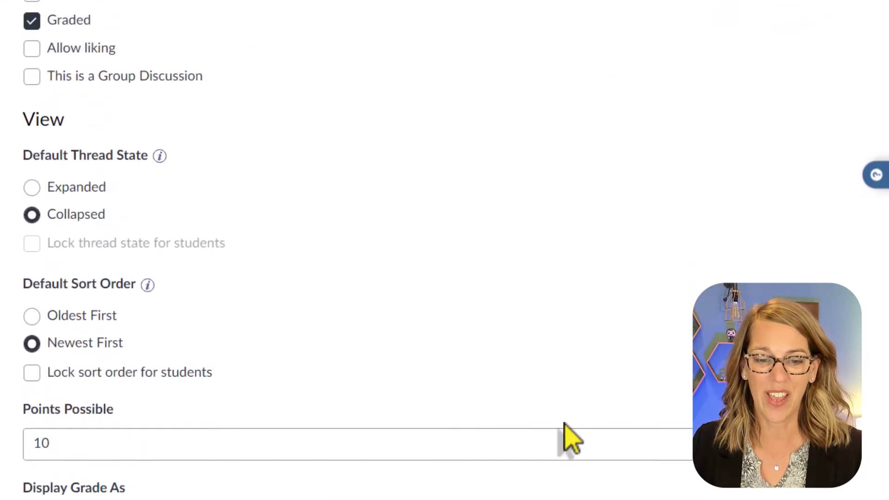
pyautogui.scroll(-5, 569, 438)
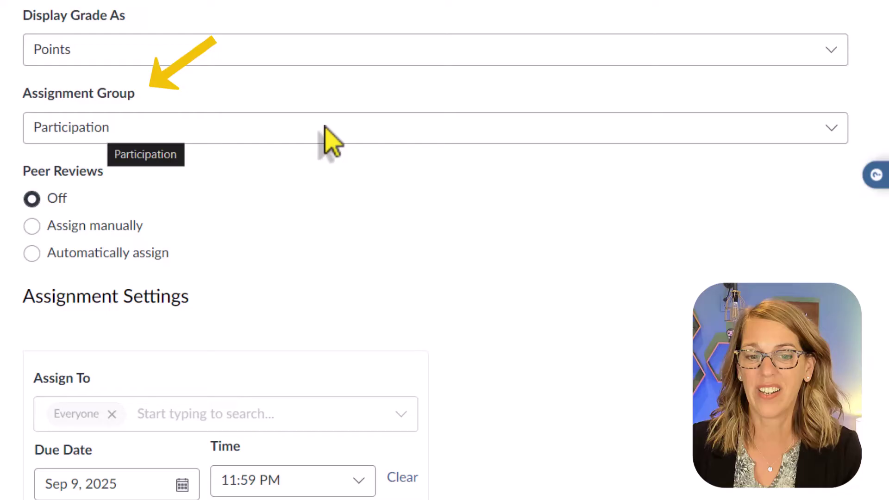
pyautogui.click(832, 128)
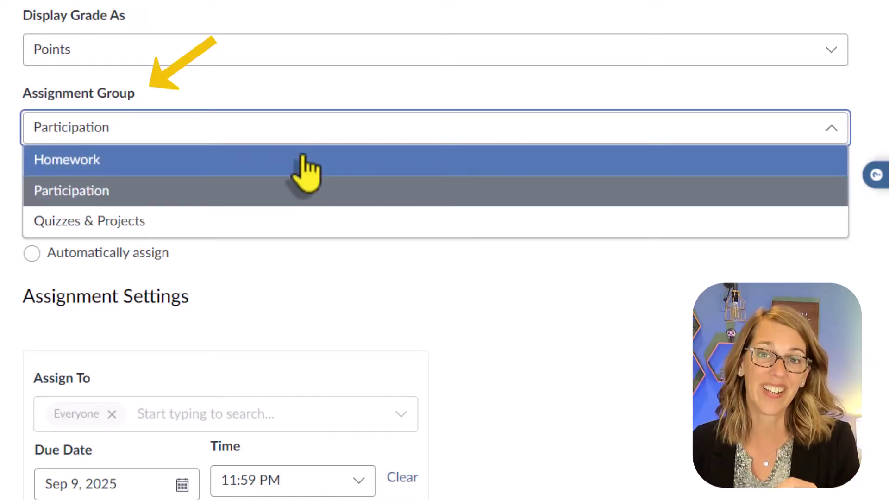
pyautogui.click(209, 191)
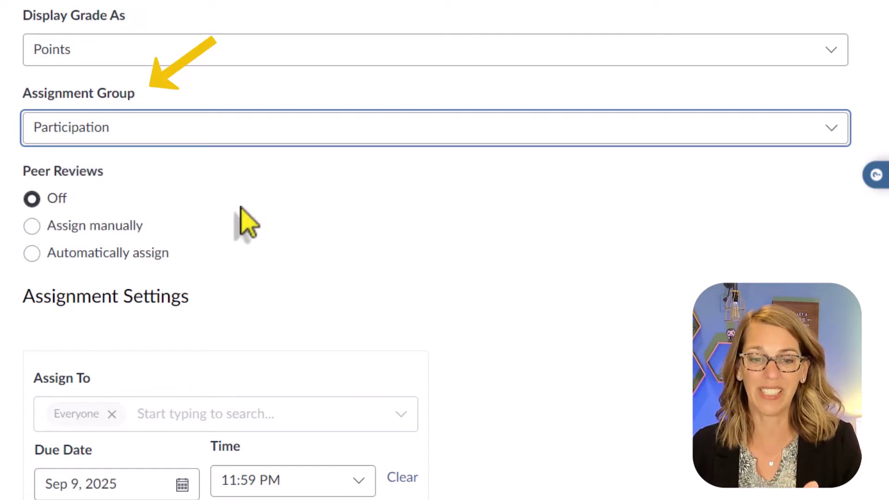
pyautogui.scroll(-8, 244, 214)
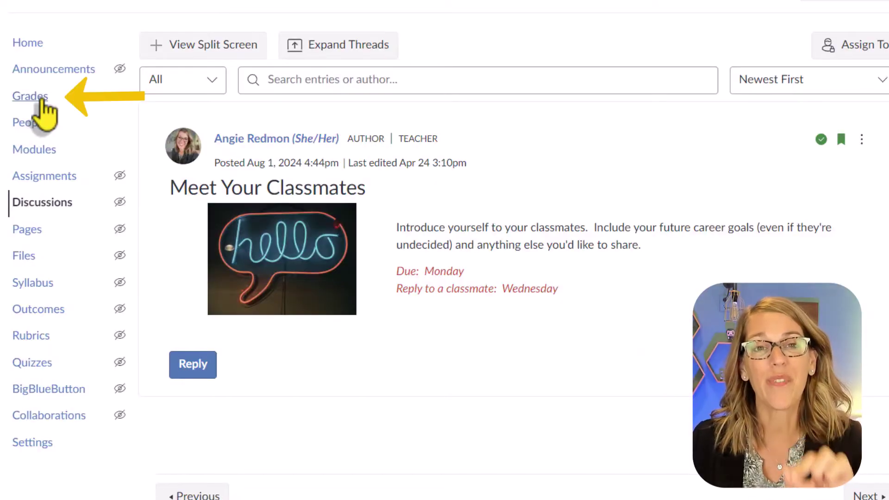
# In the Gradebook, move the Final Exam column after Module 1 Group Activity.
pyautogui.click(41, 100)
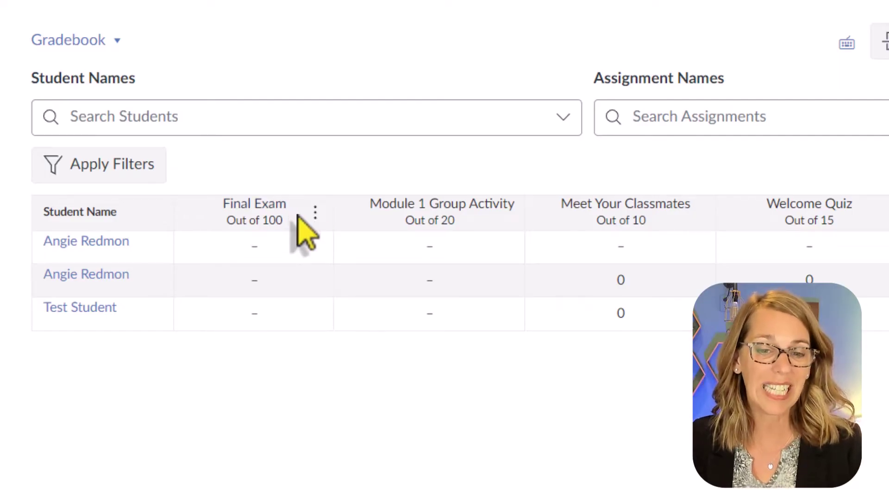
pyautogui.moveTo(300, 215); pyautogui.dragTo(345, 234)
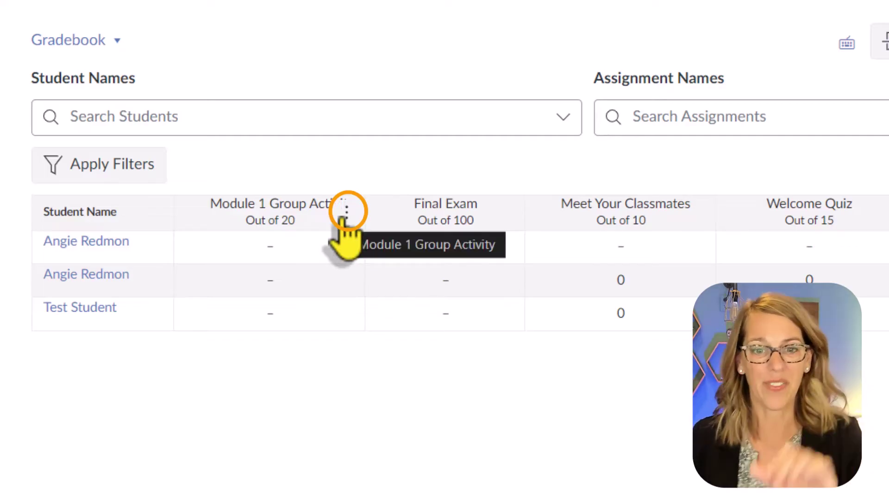
pyautogui.click(346, 210)
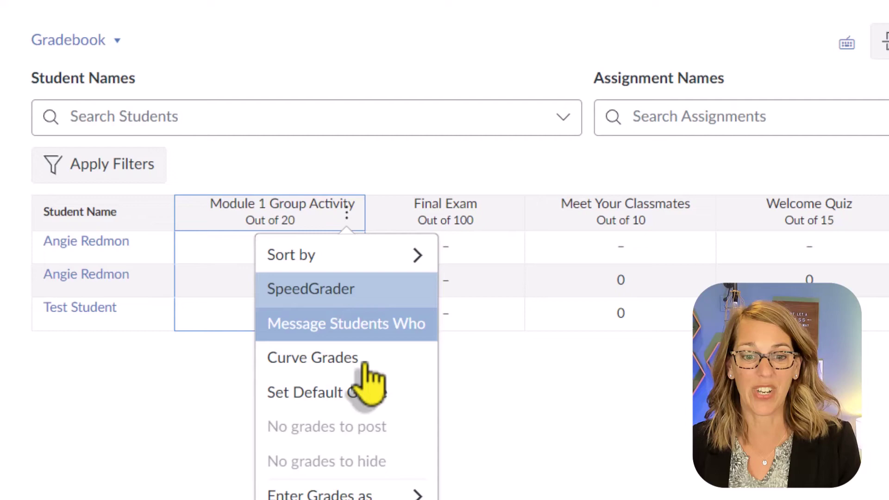
pyautogui.moveTo(408, 255)
pyautogui.click(414, 190)
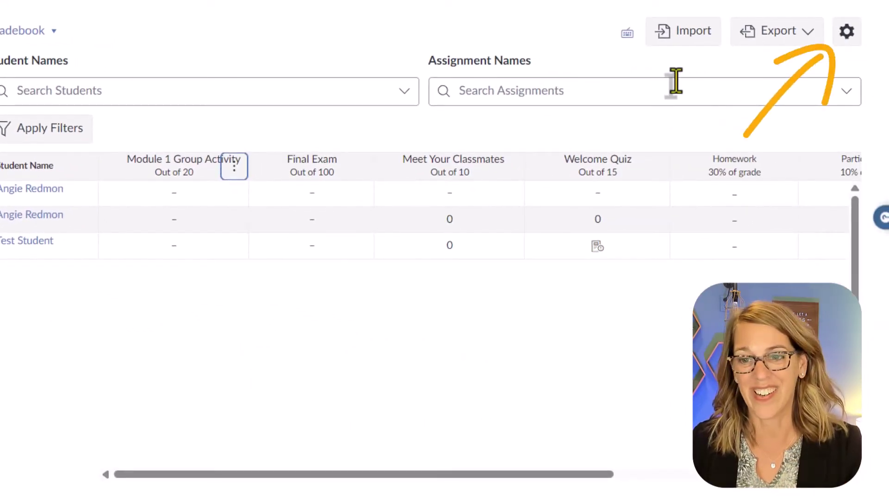
# Give missing submissions an automatic 0 and set grade posting to Manually Post Grades.
pyautogui.click(847, 32)
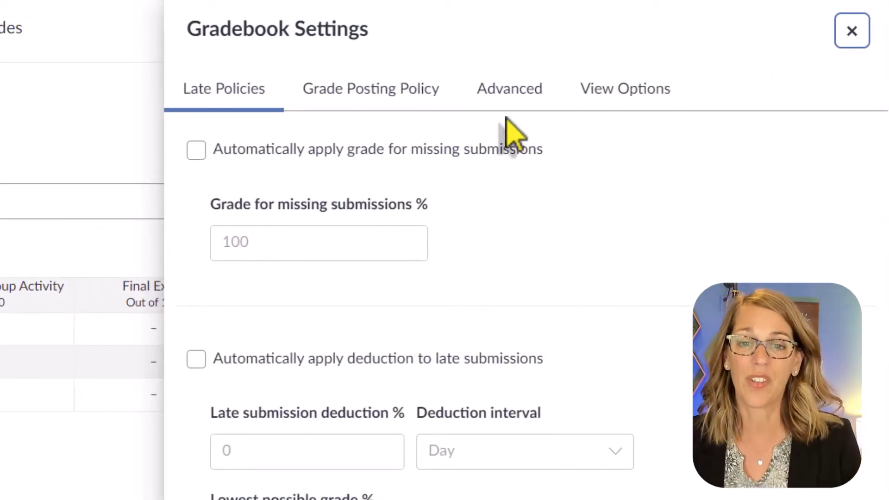
pyautogui.click(197, 151)
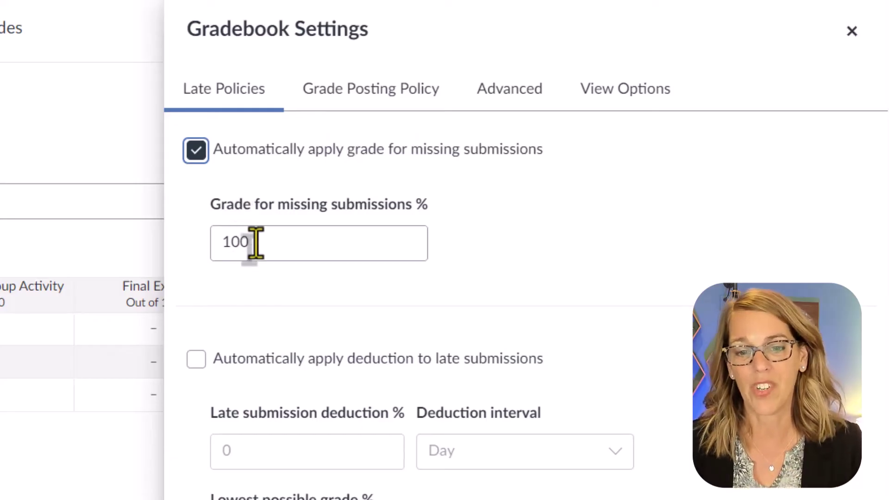
pyautogui.moveTo(256, 240); pyautogui.dragTo(184, 248)
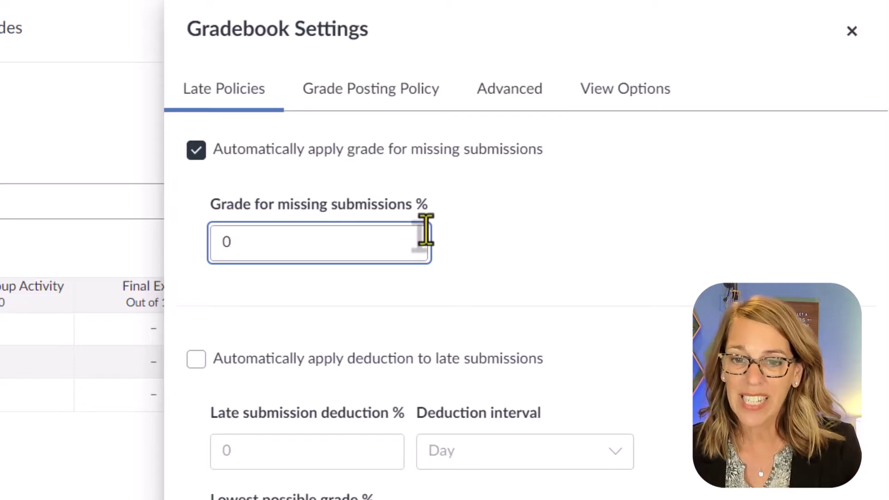
pyautogui.click(411, 91)
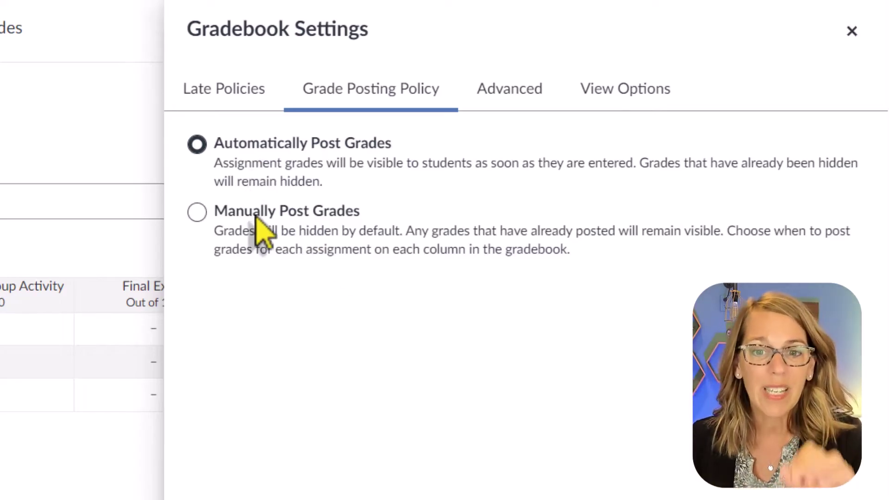
pyautogui.click(198, 212)
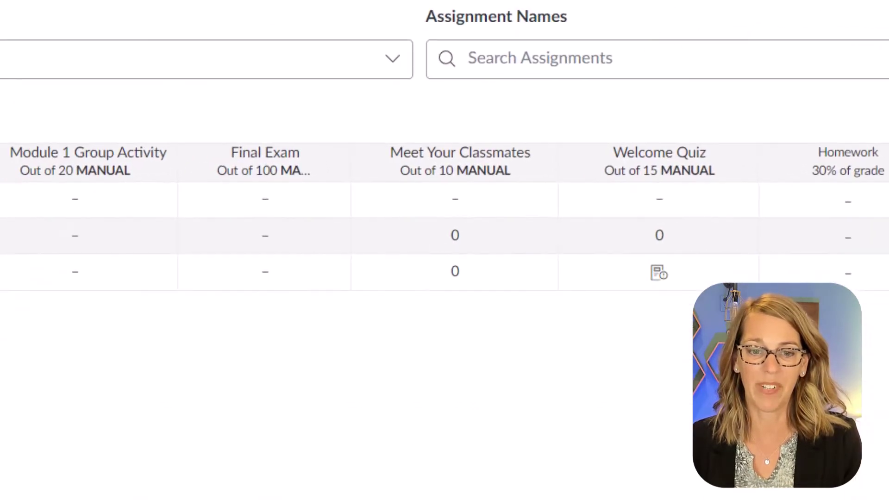
# Enter Module 1 Group Activity grades of 10 and 5, then post them to everyone.
pyautogui.click(176, 128)
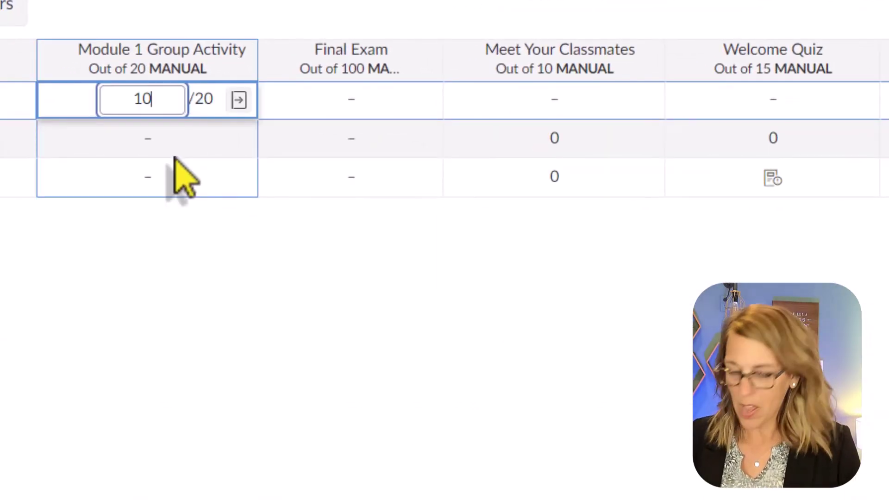
pyautogui.press('Return')
pyautogui.write('5')
pyautogui.press('Return')
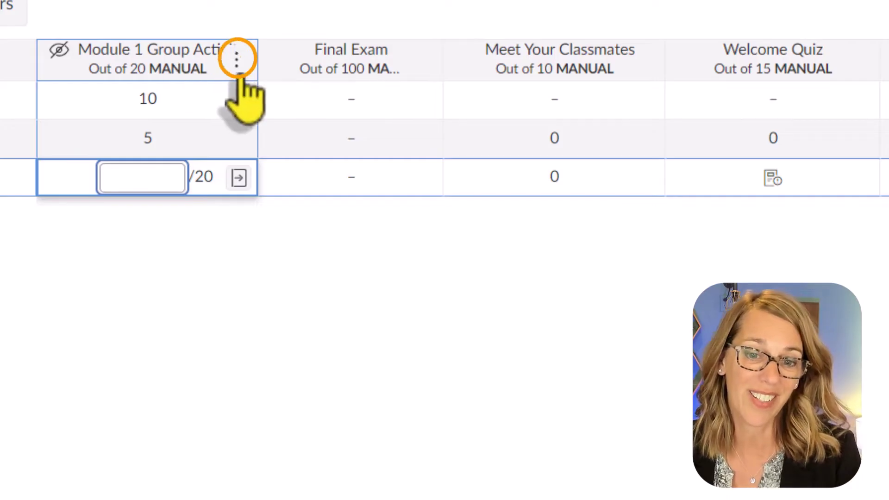
pyautogui.click(236, 57)
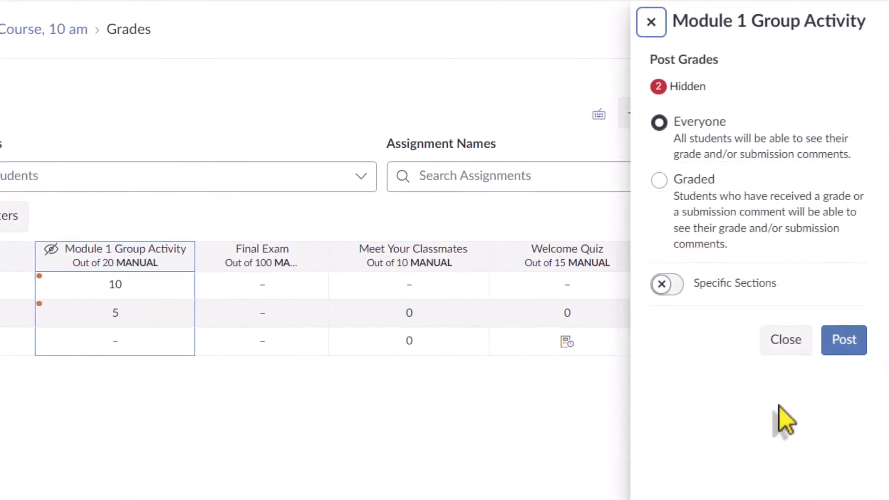
pyautogui.click(850, 344)
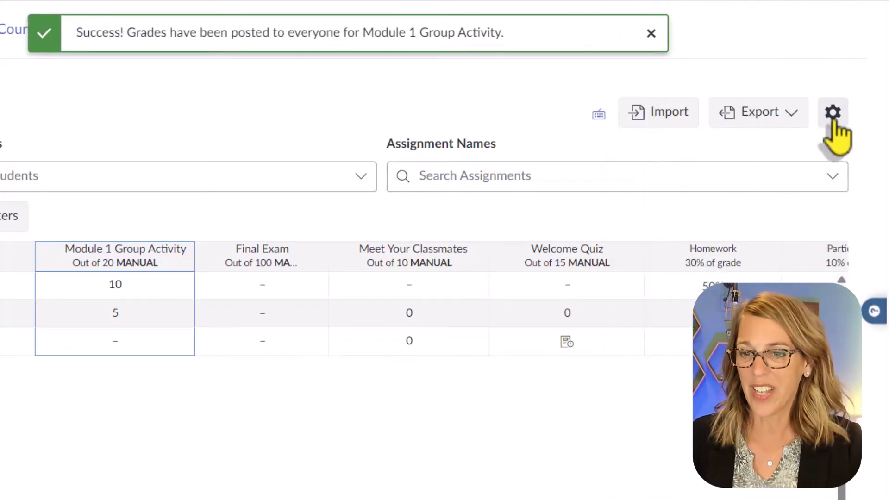
# Switch the gradebook's grade posting policy back to Automatically Post Grades.
pyautogui.click(832, 115)
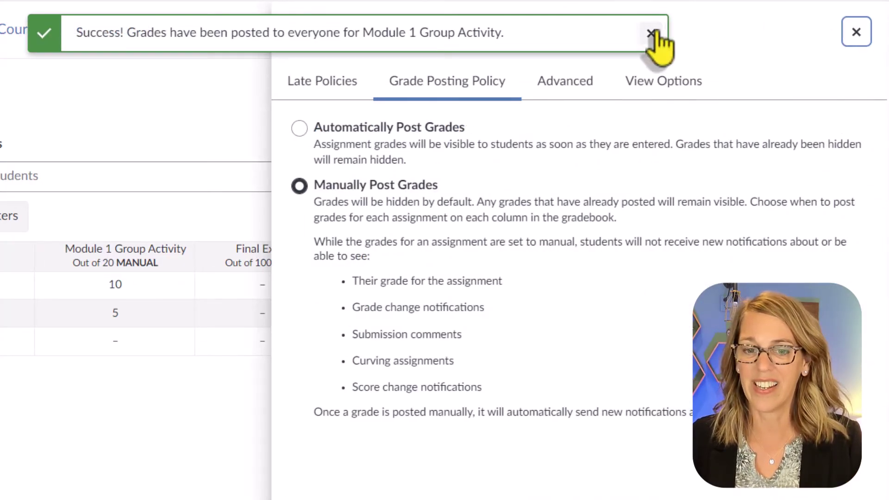
pyautogui.click(652, 34)
pyautogui.click(299, 128)
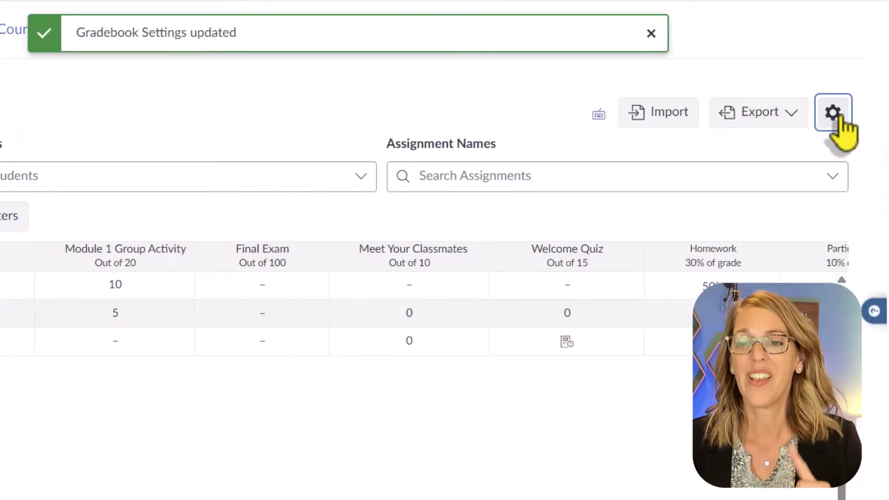
# Reopen the gradebook settings and view the Advanced options.
pyautogui.click(838, 118)
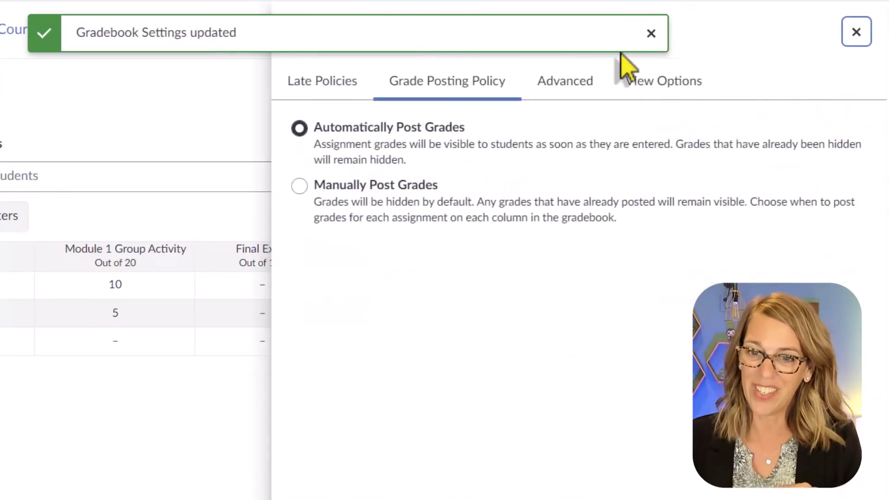
pyautogui.click(650, 33)
pyautogui.click(572, 82)
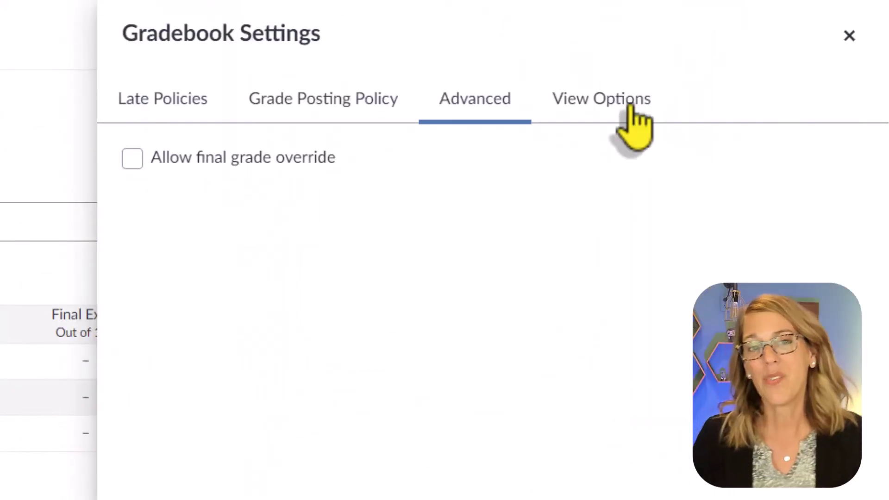
# In gradebook View Options, keep Default Order, show Notes and hide Unpublished Assignments.
pyautogui.click(628, 111)
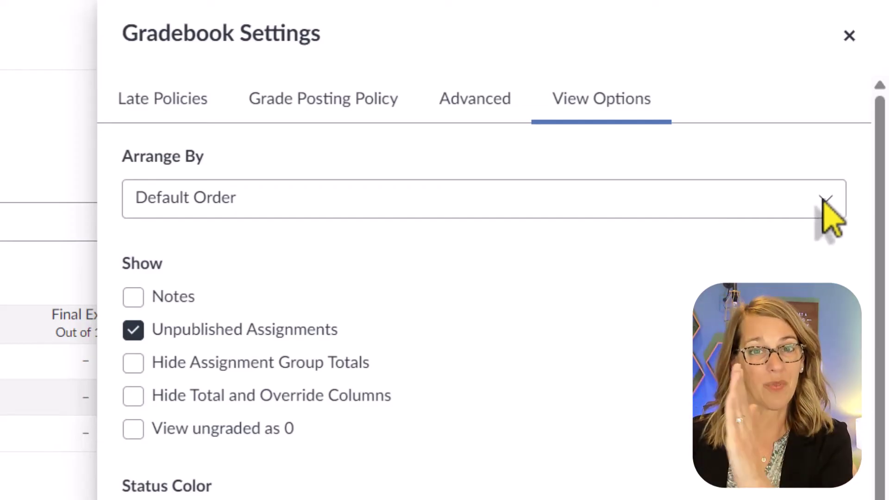
pyautogui.click(824, 198)
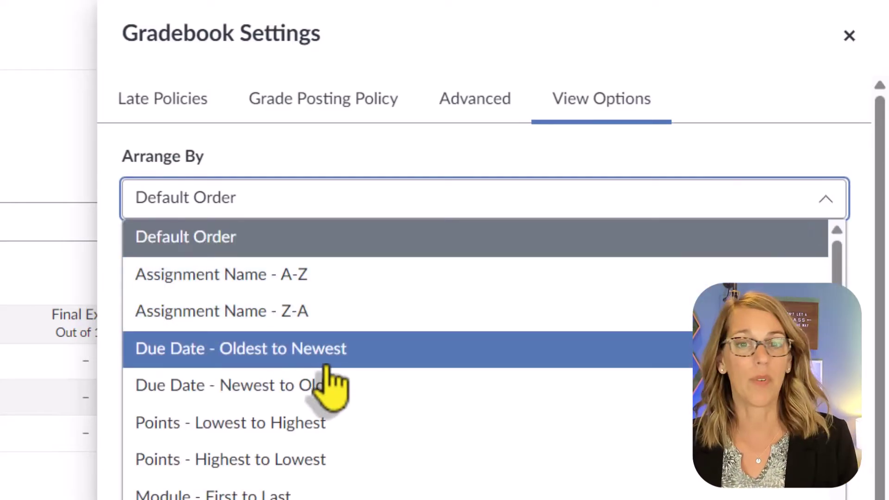
pyautogui.click(269, 241)
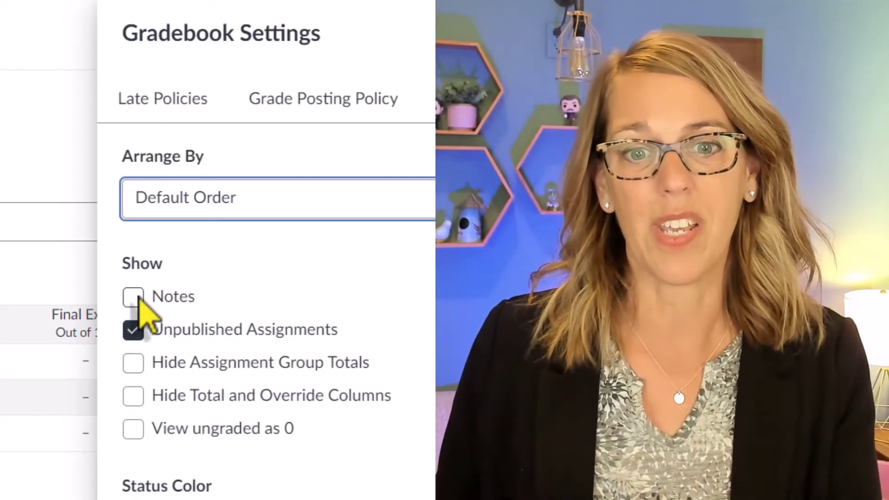
pyautogui.click(135, 297)
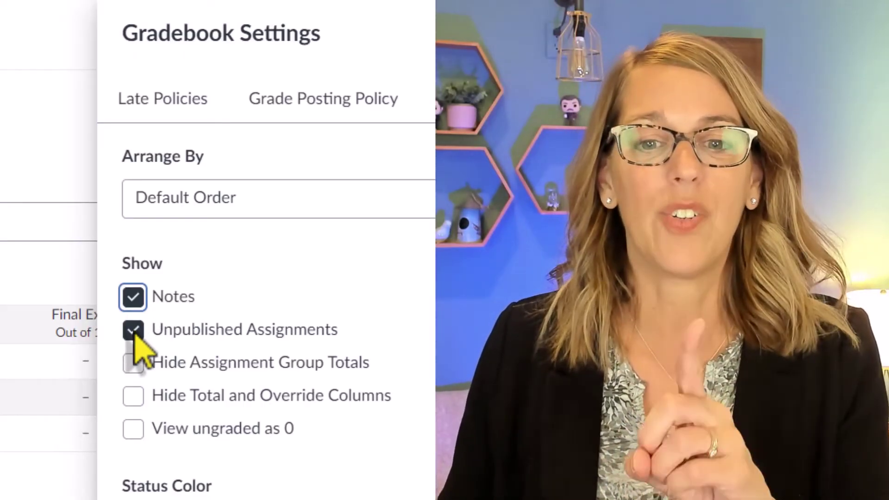
pyautogui.click(135, 330)
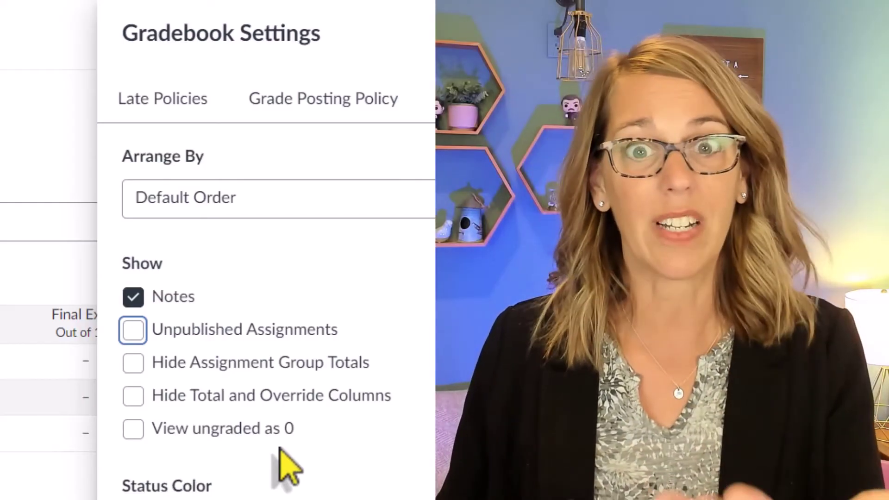
pyautogui.scroll(-2, 278, 463)
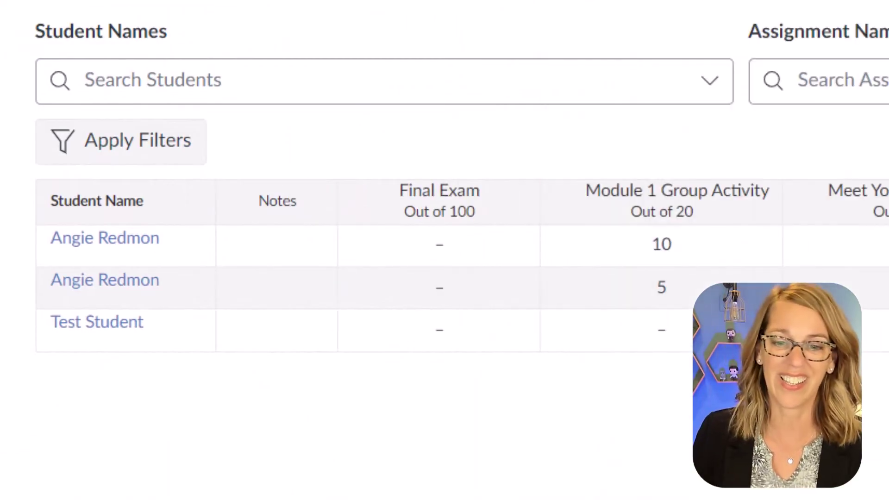
# Save the note 'Best student ever!' in the first student's Notes cell.
pyautogui.click(268, 253)
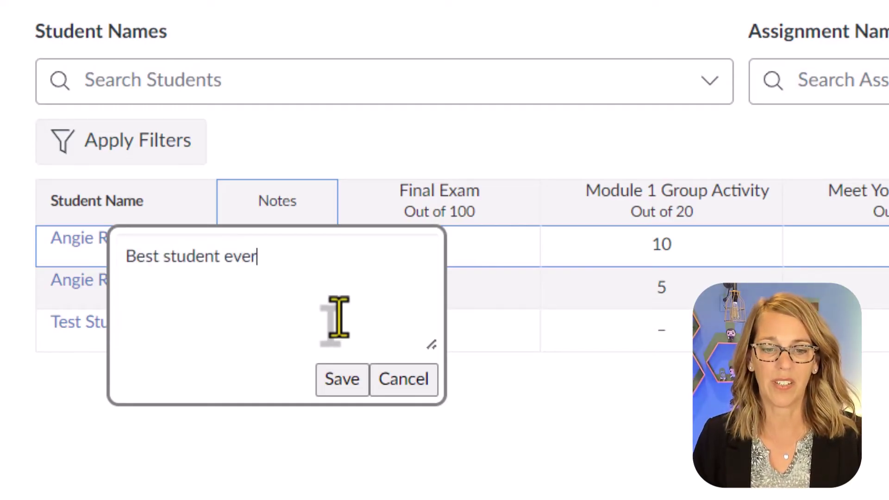
pyautogui.click(342, 379)
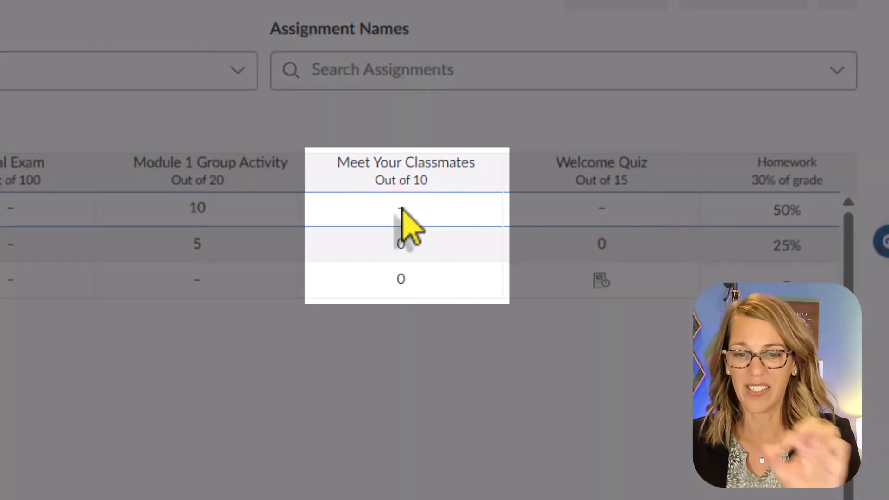
# Set the first student's Meet Your Classmates submission status to Excused in the grade tray.
pyautogui.click(426, 218)
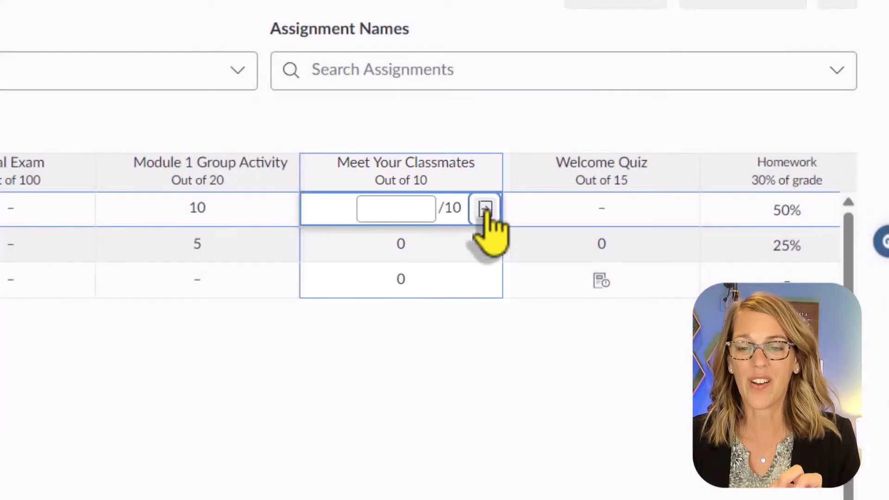
pyautogui.click(485, 209)
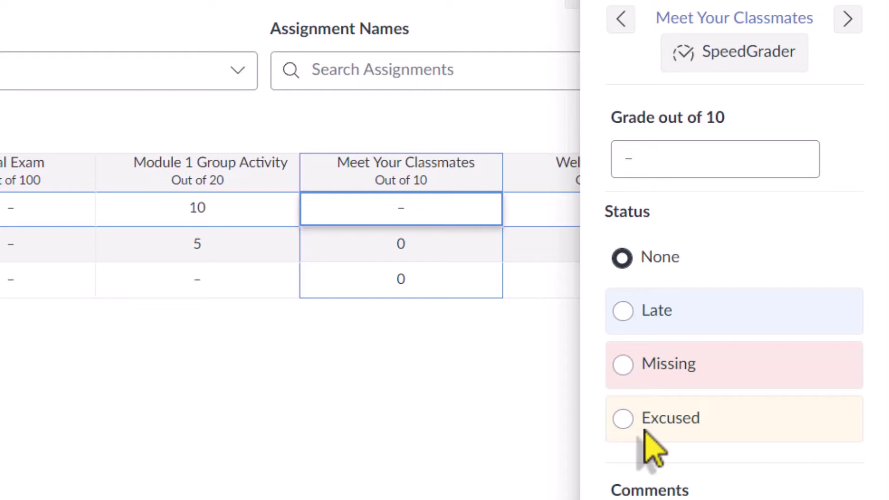
pyautogui.click(623, 419)
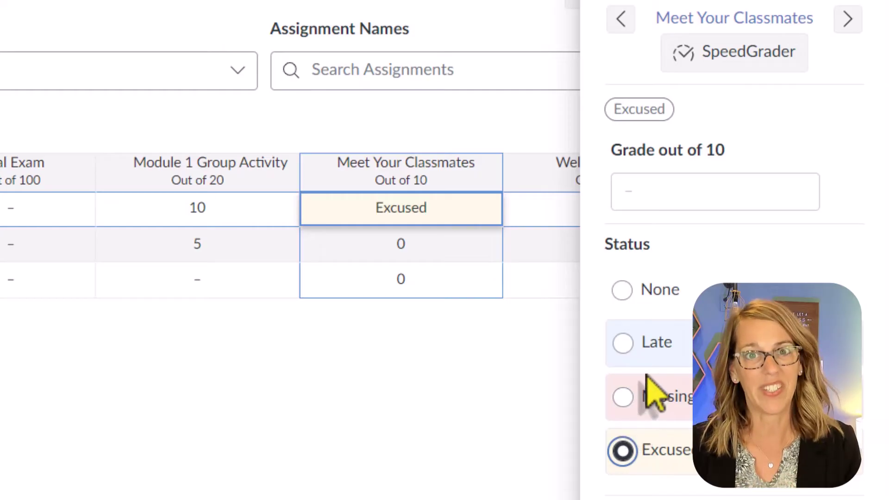
pyautogui.scroll(-1, 724, 486)
pyautogui.scroll(1, 724, 486)
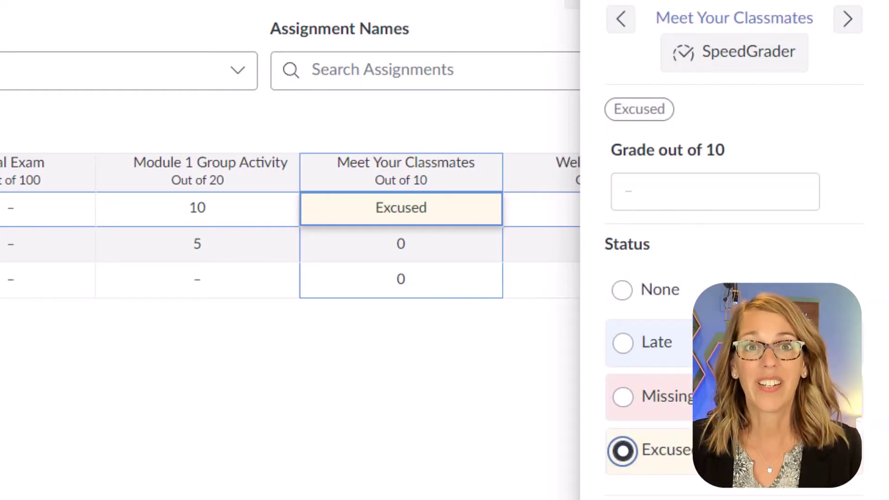
pyautogui.press('Escape')
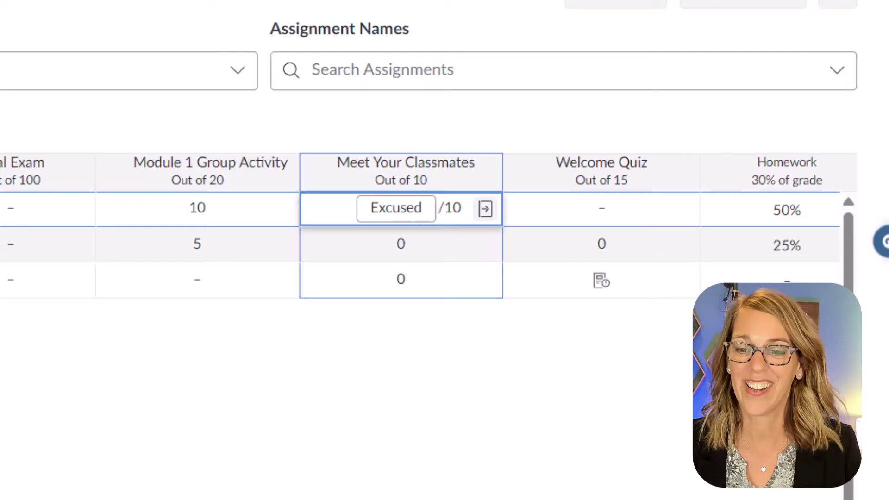
pyautogui.hscroll(10, 417, 243)
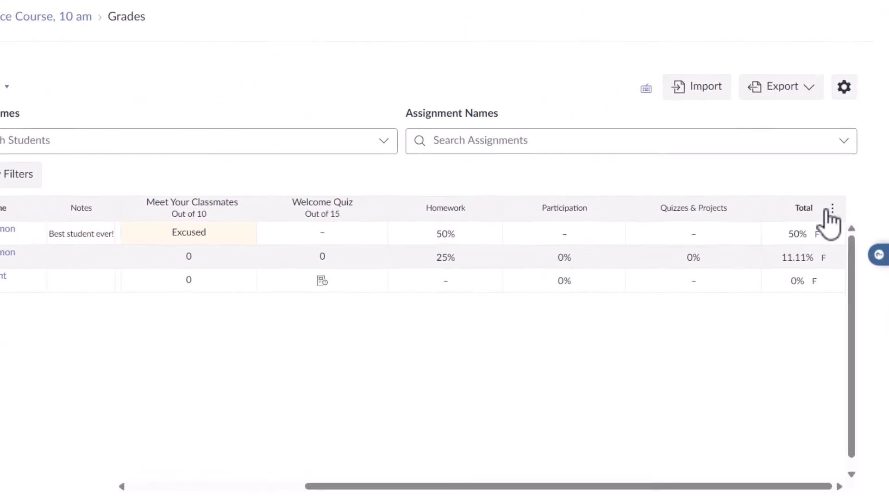
pyautogui.click(832, 209)
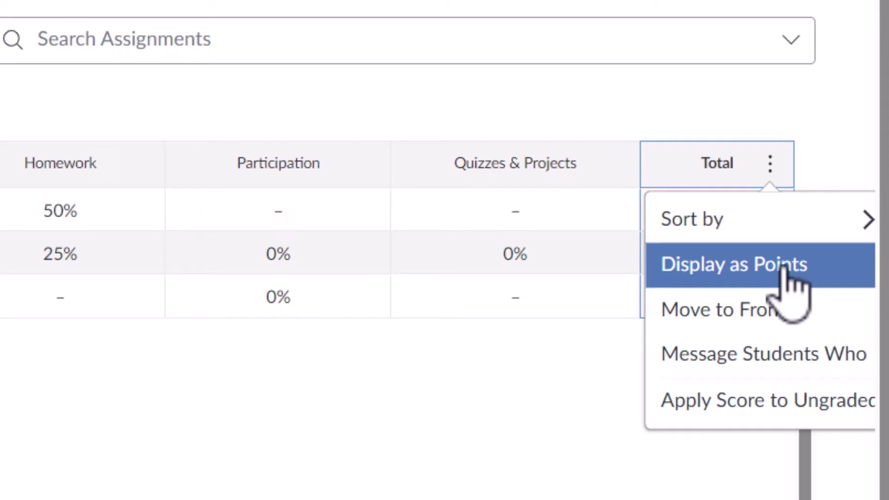
pyautogui.click(786, 271)
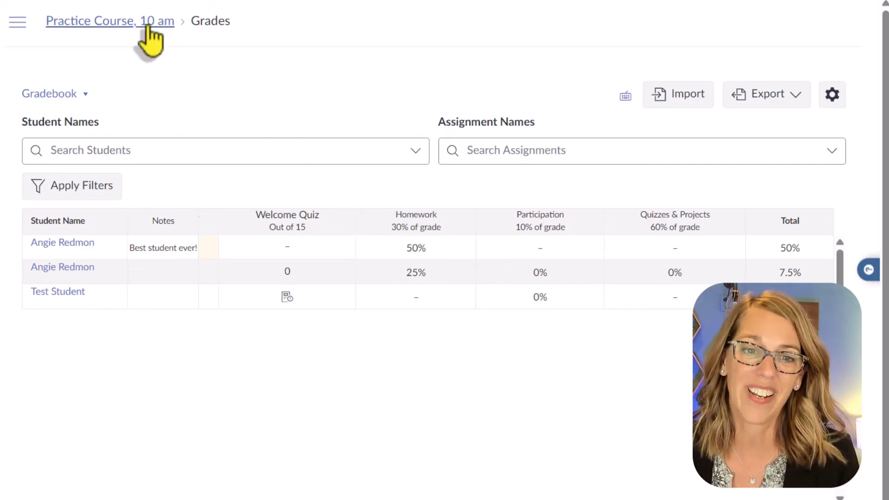
# Enable the course grading scheme in course Settings, keeping Default Canvas Grading Scheme selected.
pyautogui.click(148, 25)
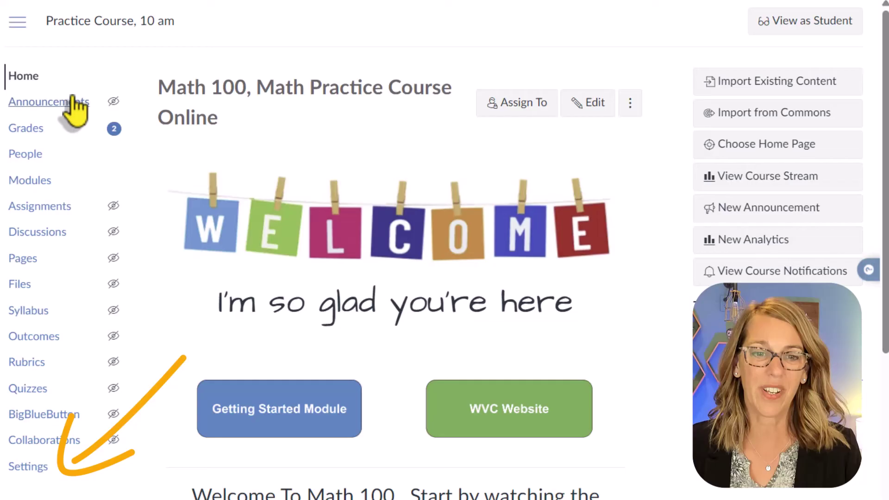
pyautogui.click(28, 466)
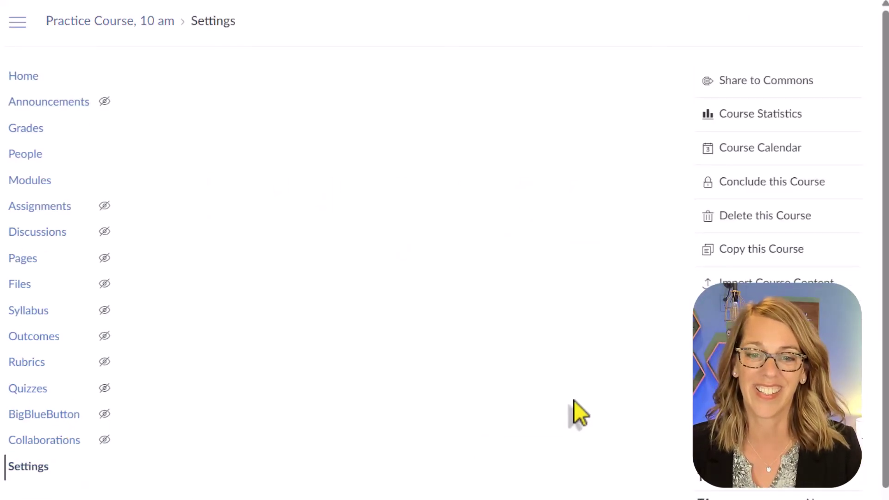
pyautogui.scroll(-15, 868, 475)
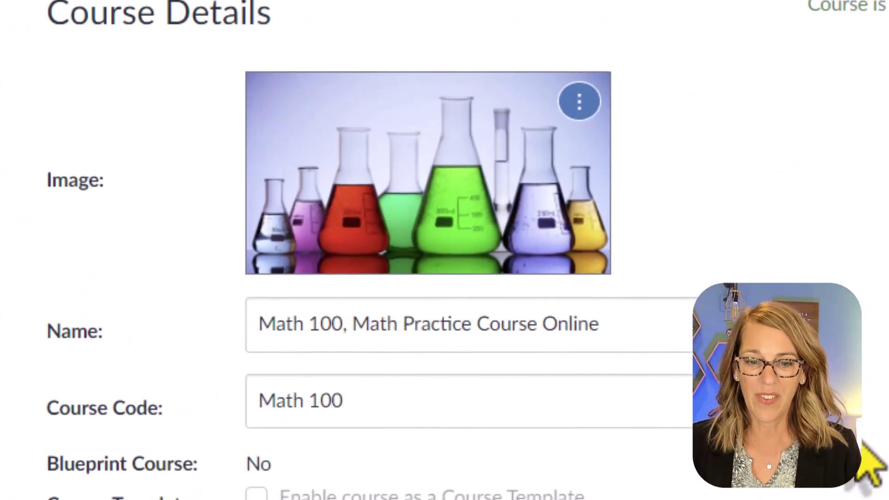
pyautogui.scroll(-12, 856, 254)
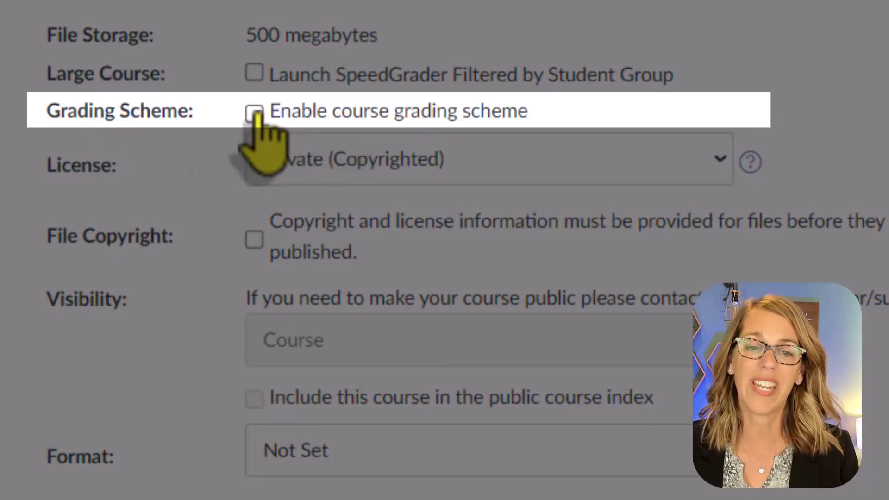
pyautogui.click(254, 112)
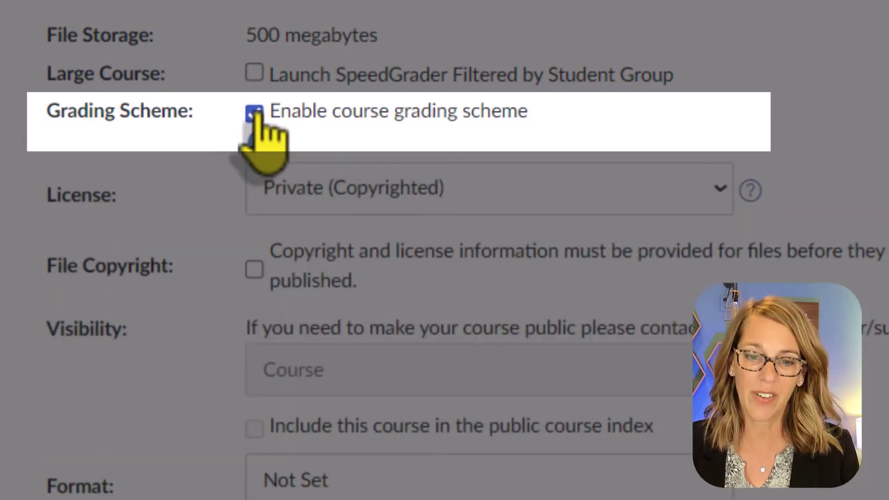
pyautogui.click(719, 170)
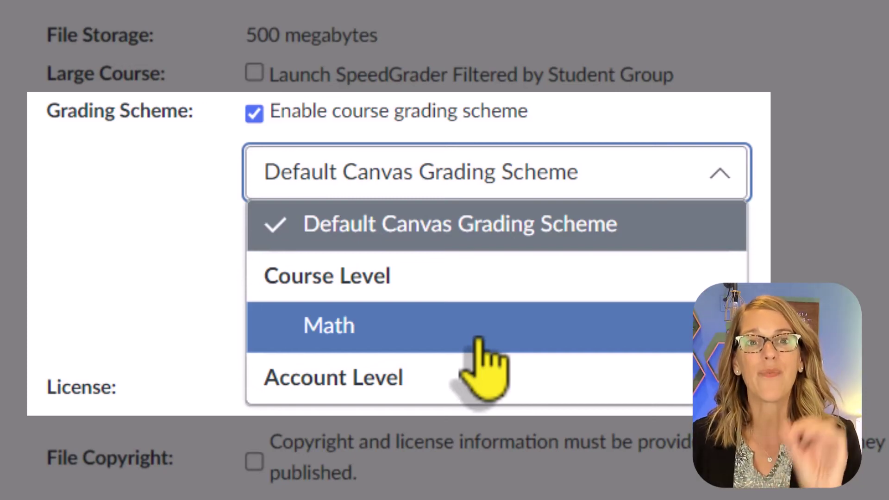
pyautogui.click(861, 264)
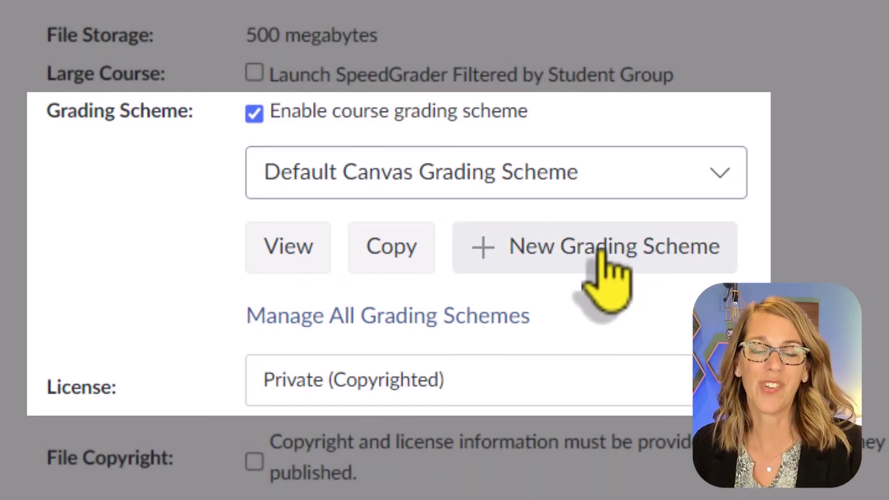
# Create a new grading scheme named 'Math 2' and select its top letter grade for editing.
pyautogui.click(602, 257)
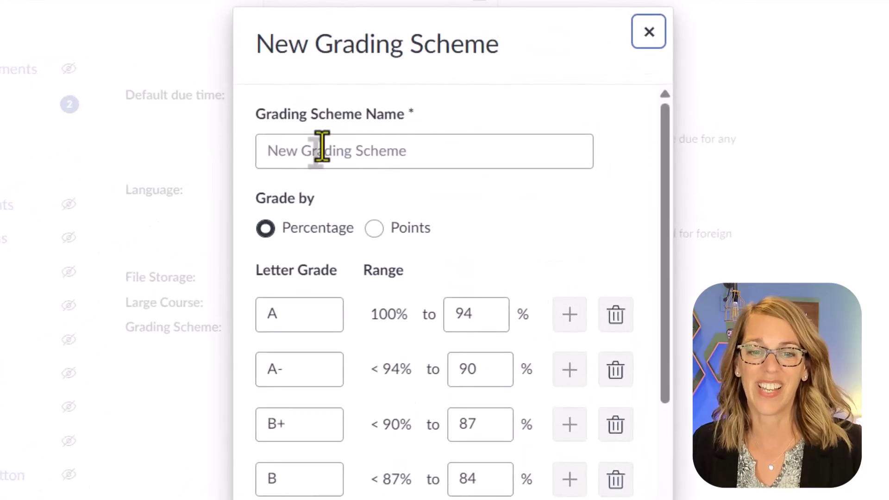
pyautogui.click(336, 142)
pyautogui.write('Math 2')
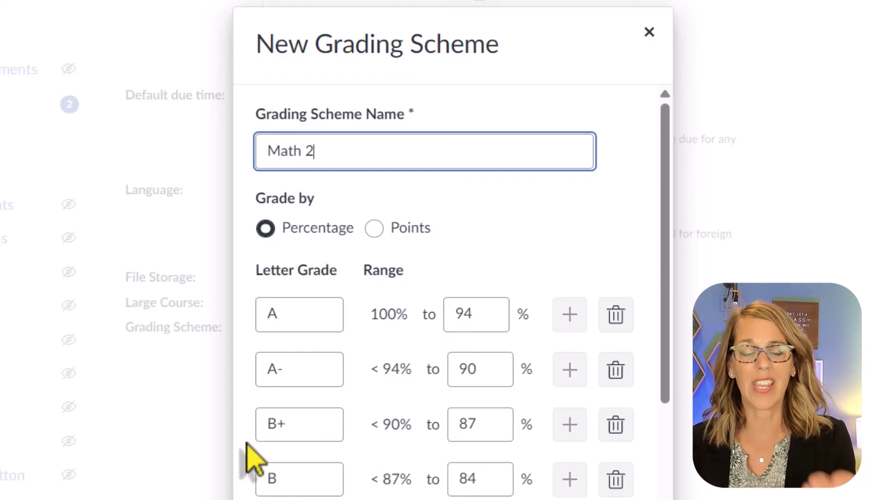
pyautogui.doubleClick(288, 313)
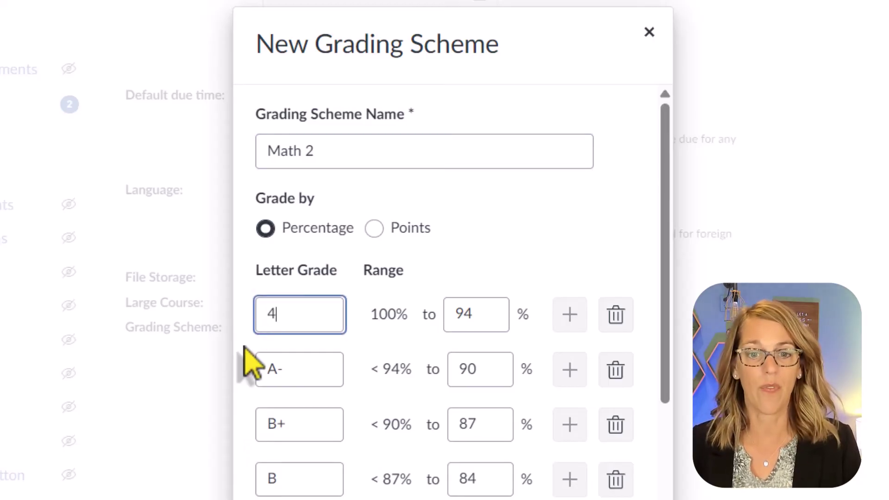
pyautogui.click(311, 369)
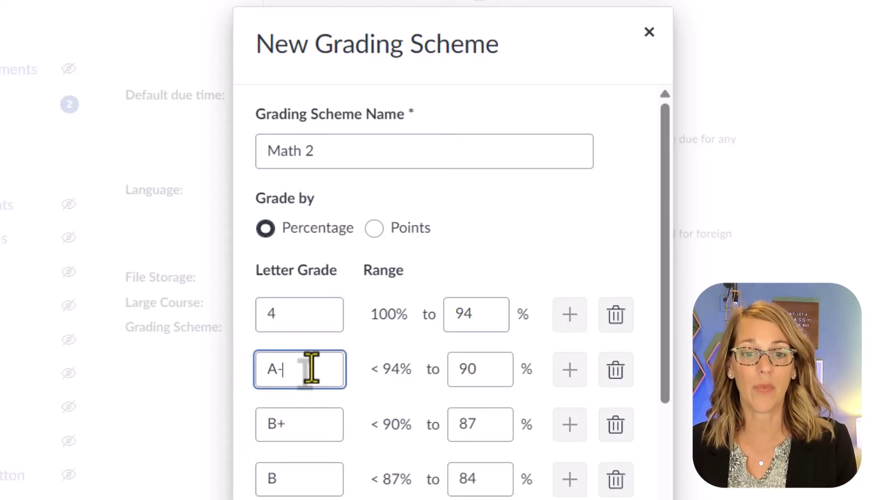
pyautogui.doubleClick(289, 313)
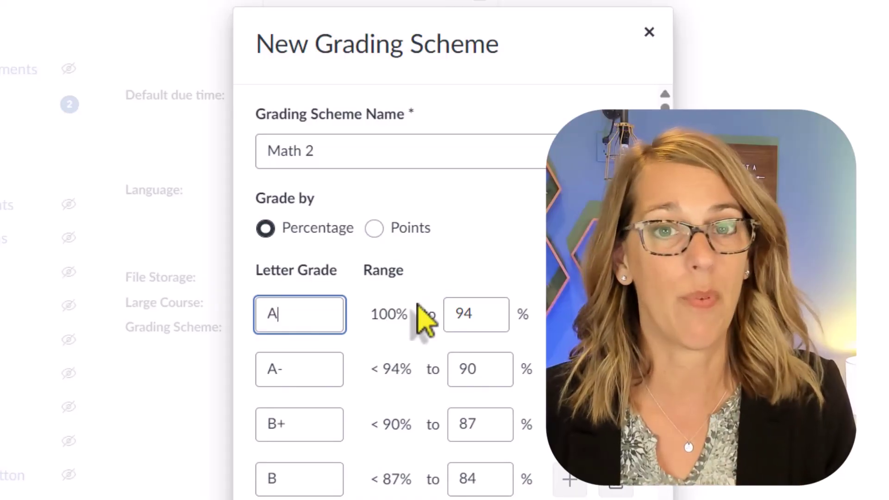
# Change the A cutoff to 93.5% and the A- cutoff to 89.5%.
pyautogui.moveTo(487, 322); pyautogui.dragTo(449, 313)
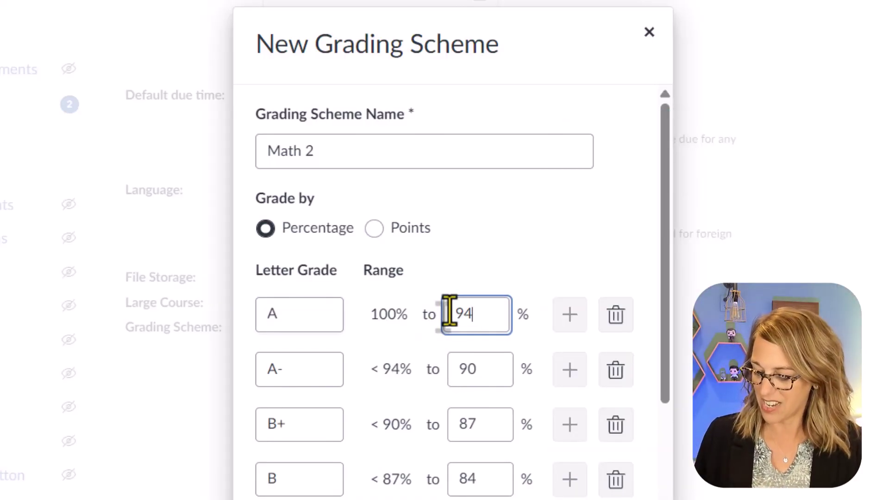
pyautogui.write('93.5')
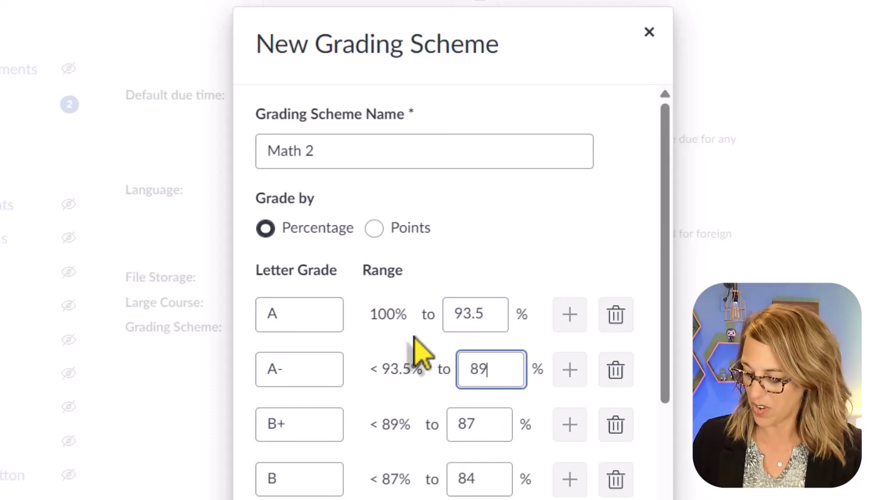
pyautogui.write('.5')
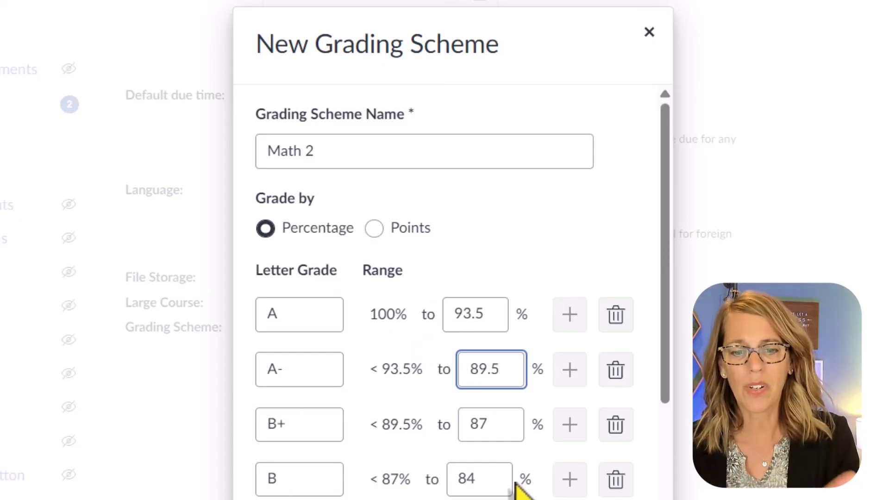
pyautogui.scroll(-6, 515, 484)
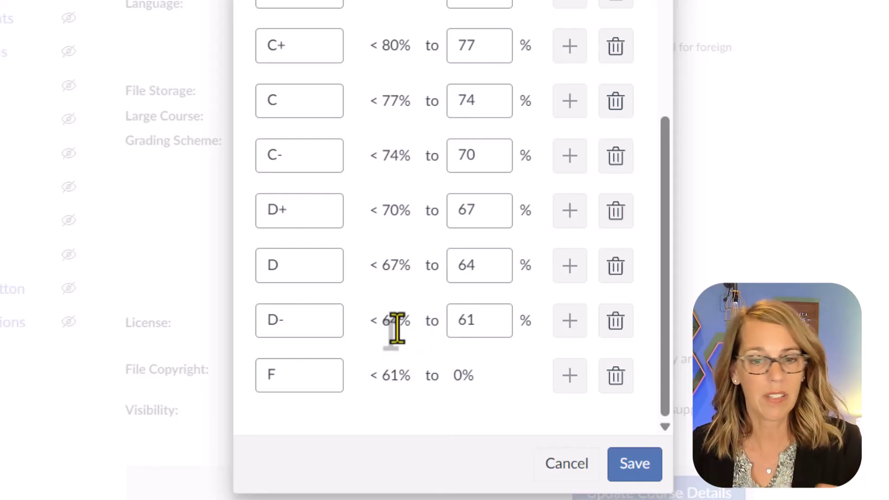
# Delete the D- row, set D to 59.5%, and save the Math 2 scheme.
pyautogui.click(616, 324)
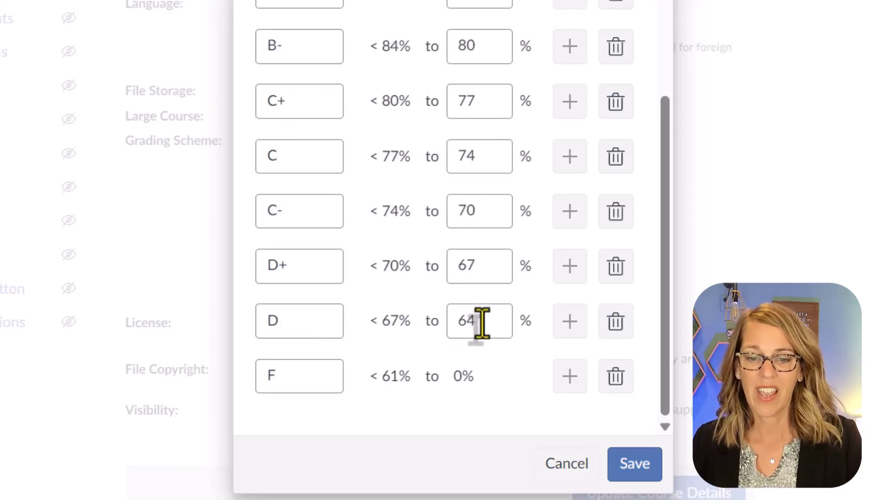
pyautogui.moveTo(481, 319); pyautogui.dragTo(418, 324)
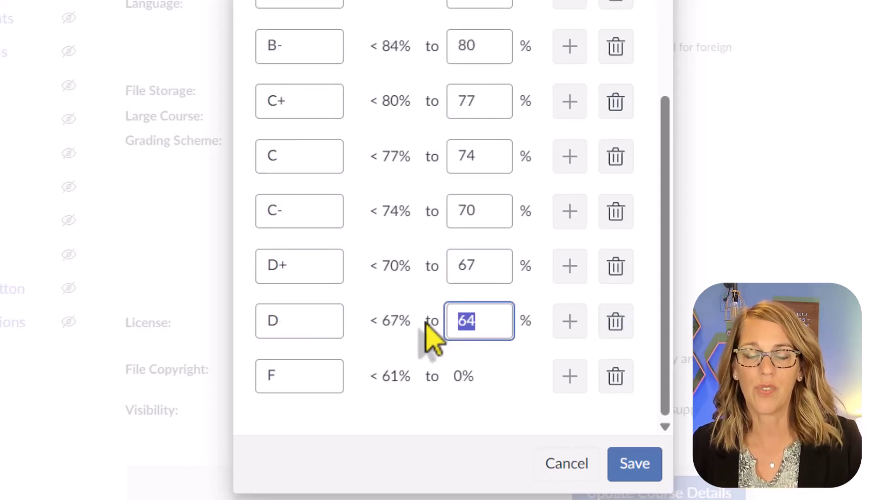
pyautogui.write('59.5')
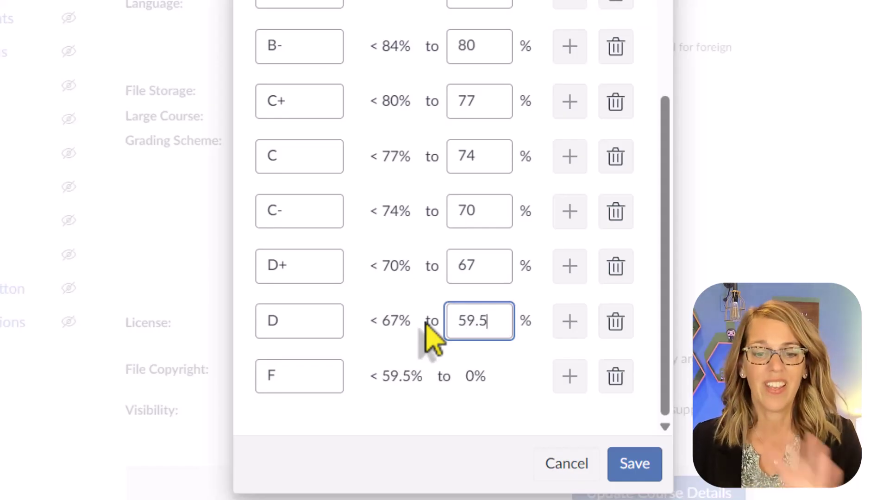
pyautogui.click(638, 468)
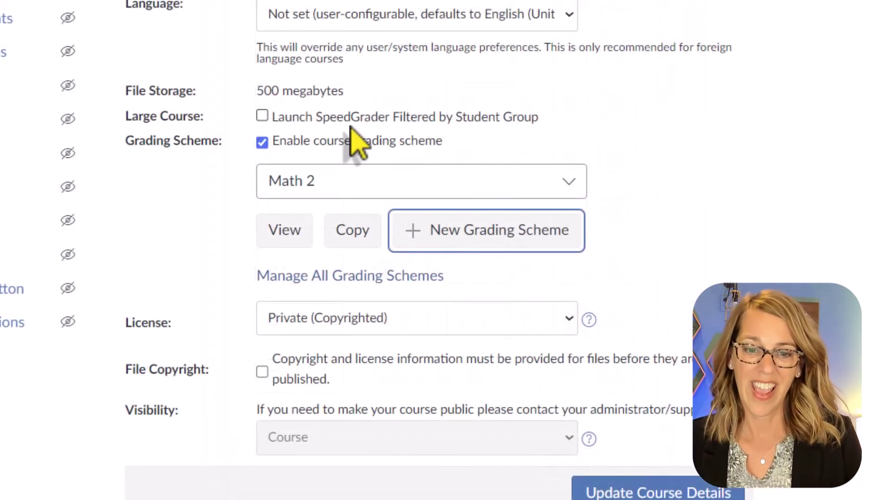
# Update course details with Math 2 and scroll to the Total column's letter grades.
pyautogui.click(671, 494)
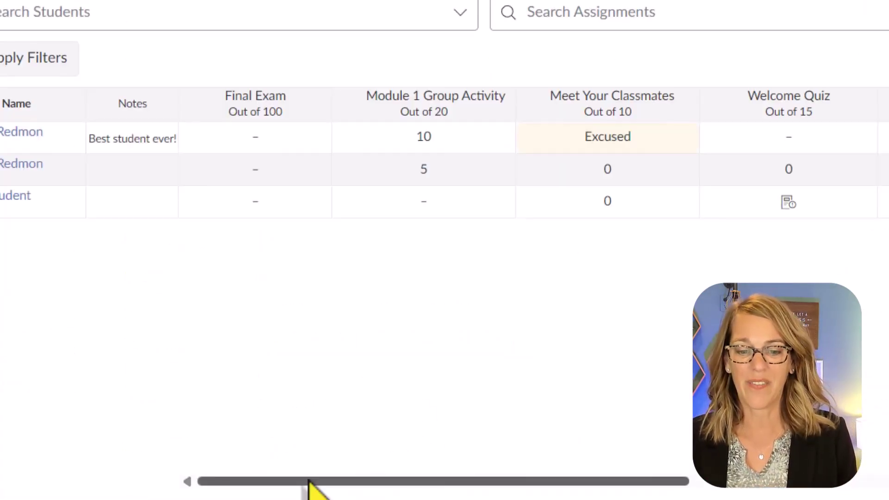
pyautogui.moveTo(309, 486); pyautogui.dragTo(440, 484)
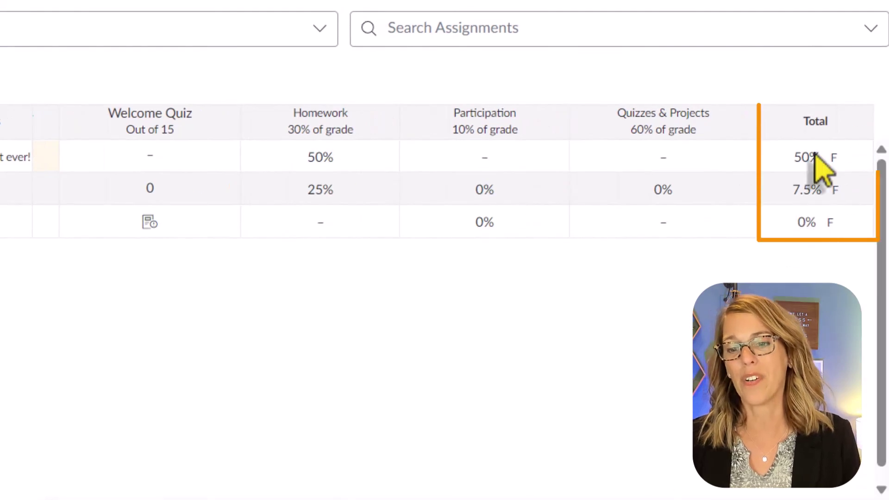